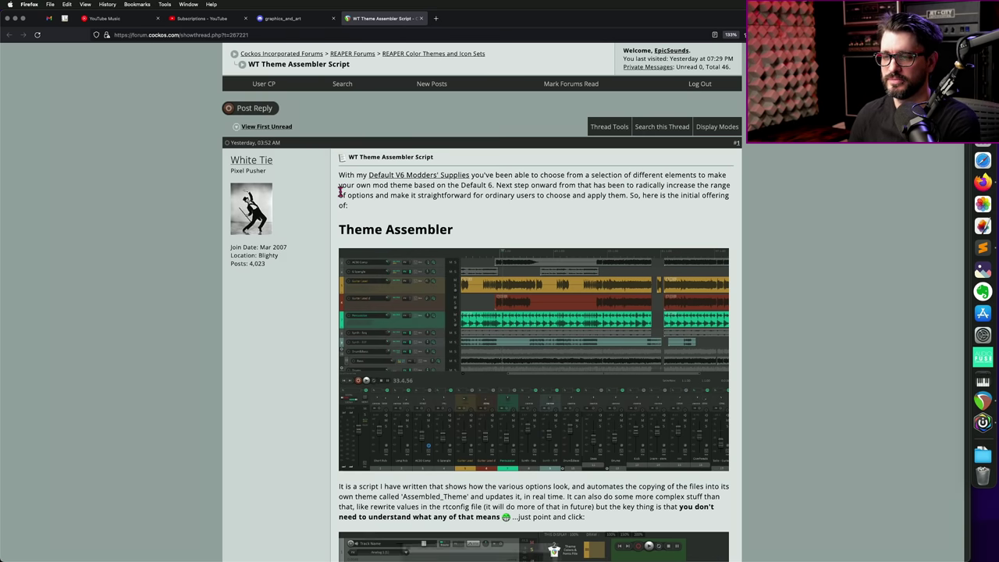
- Open White Tie's 'Default V6 Modders' Supplies' link in a new tab and switch to it
scroll(343, 190, "down", 2)
middle_click(407, 107)
left_click(469, 19)
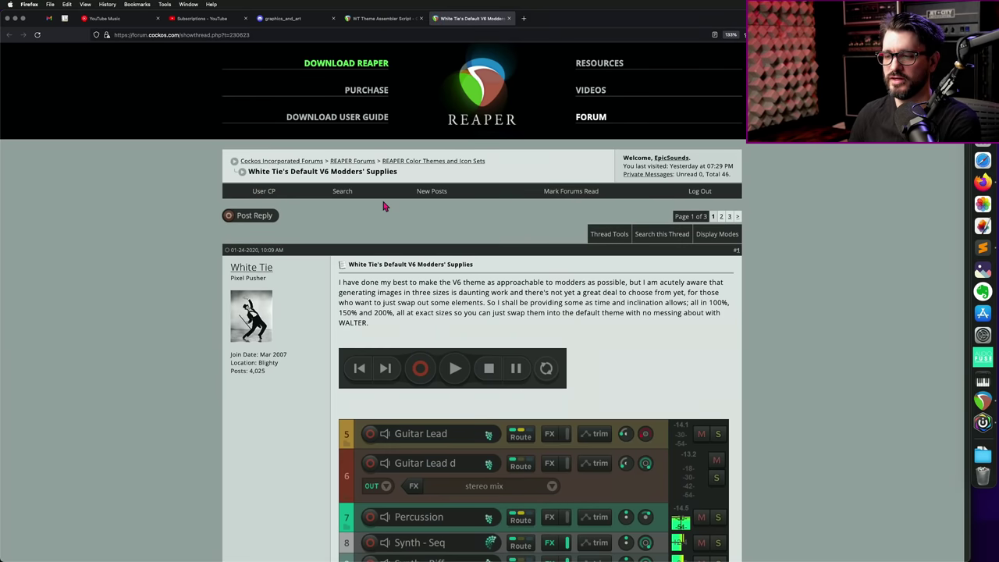
- Read the Modders' Supplies post on gradient meters, knob stacks, transport buttons and WALTER tweaks
scroll(384, 206, "down", 3)
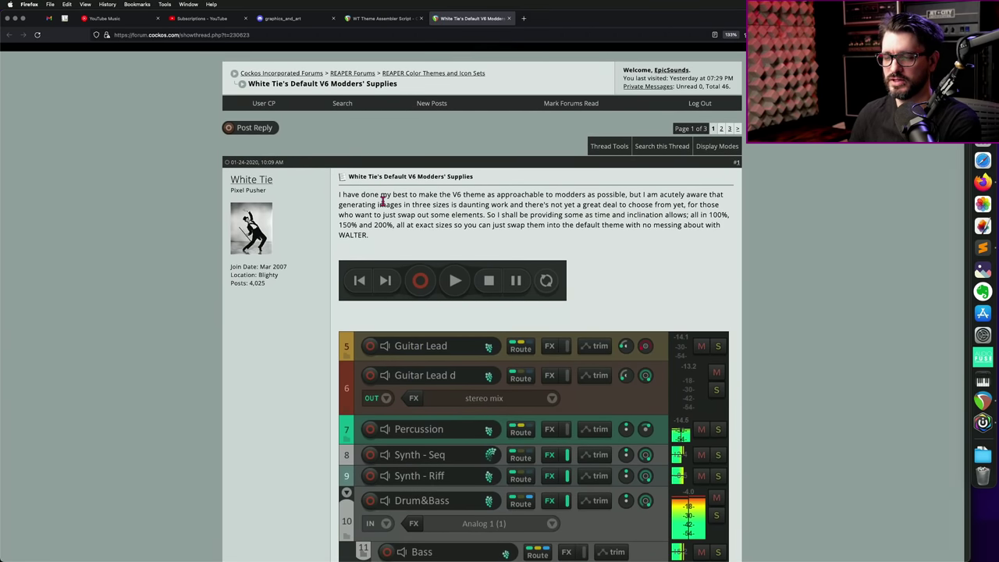
scroll(383, 202, "down", 8)
scroll(384, 207, "up", 5)
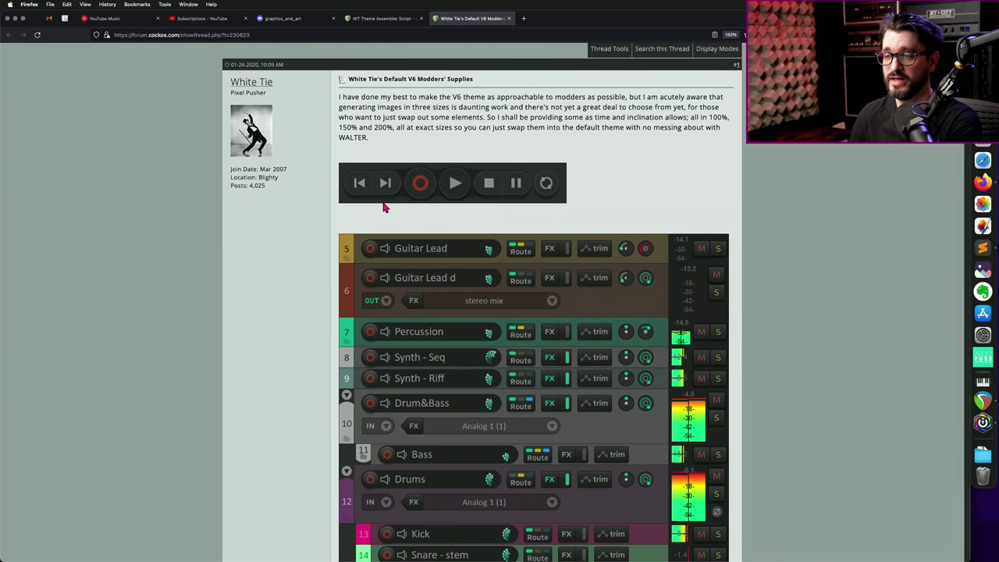
scroll(383, 207, "down", 1)
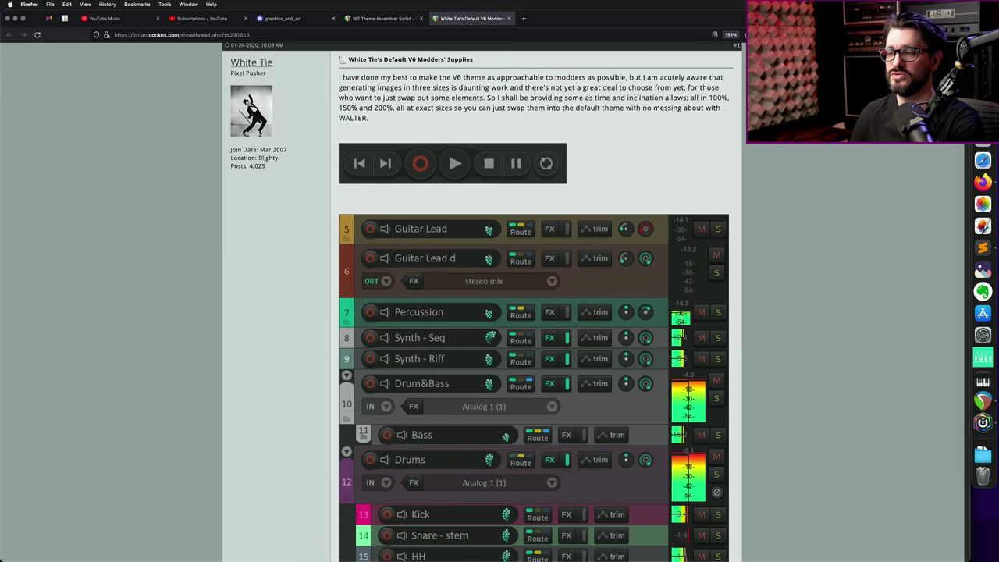
scroll(386, 211, "down", 5)
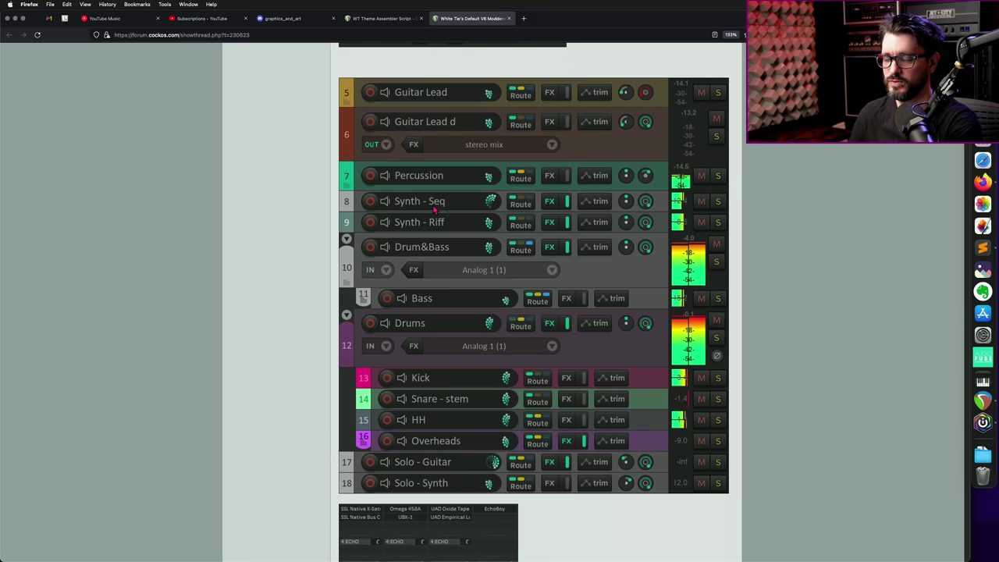
scroll(437, 209, "down", 4)
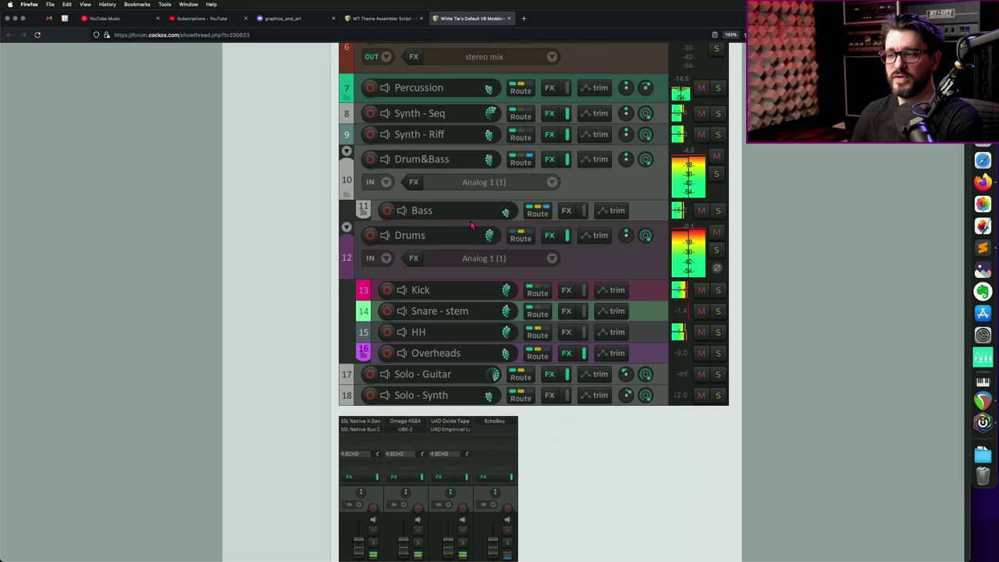
scroll(471, 226, "down", 4)
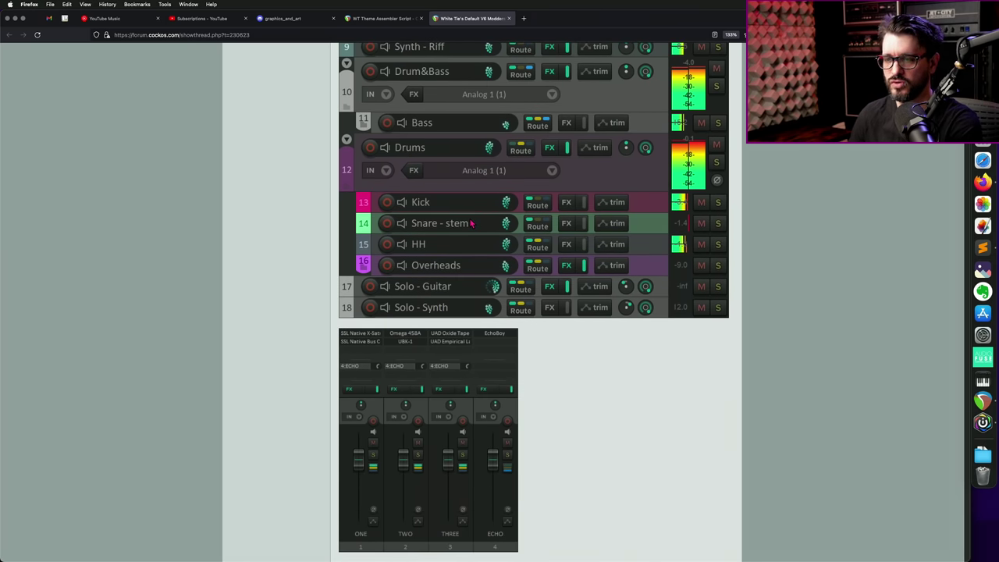
scroll(471, 223, "down", 20)
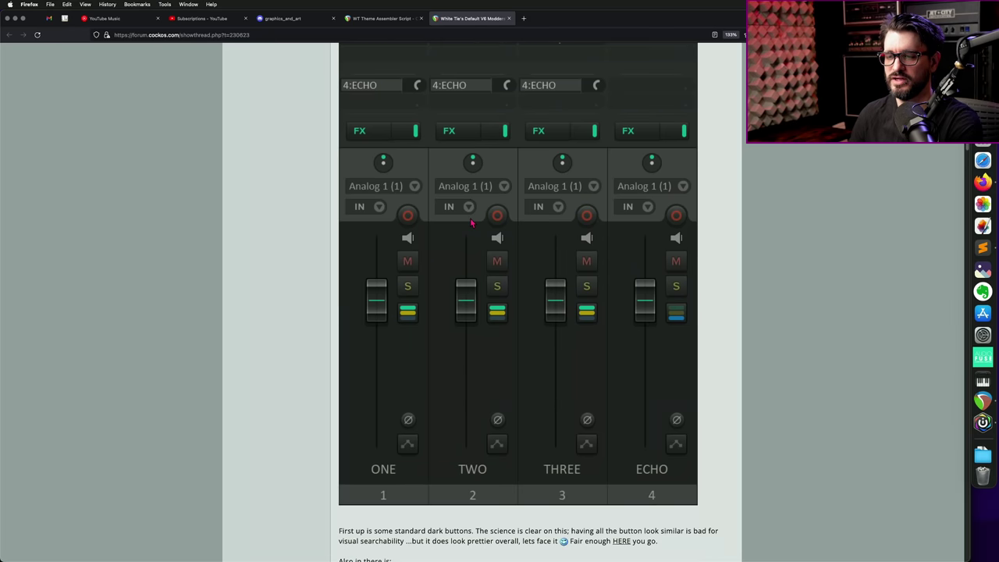
scroll(471, 223, "down", 1)
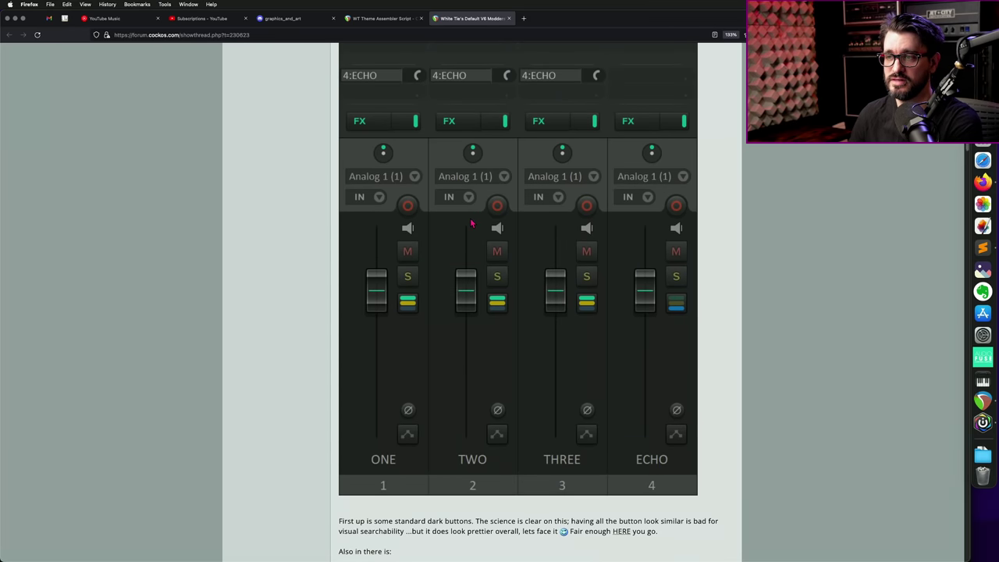
scroll(472, 225, "down", 8)
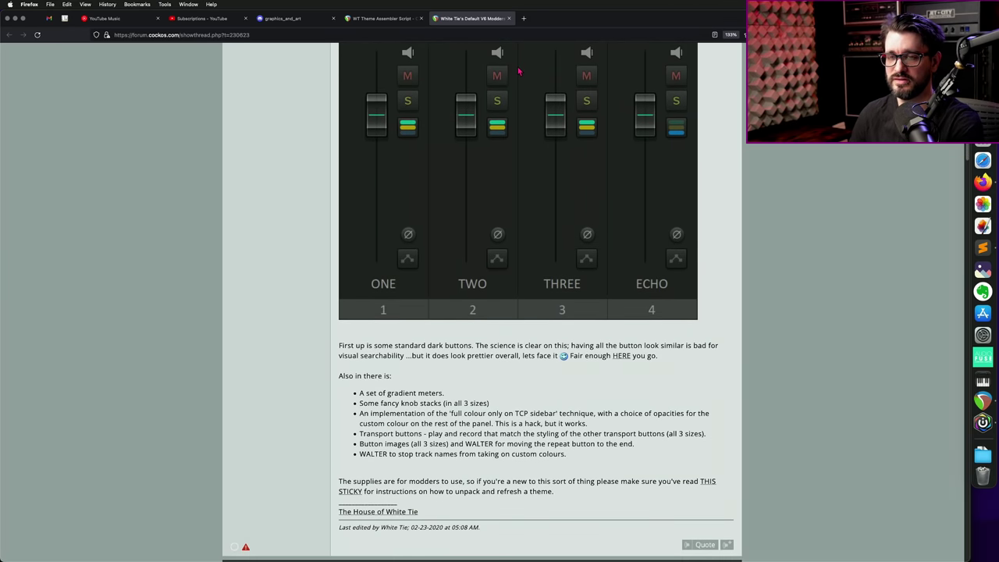
- Close the Modders' Supplies thread and return to the WT Theme Assembler Script post
left_click(509, 19)
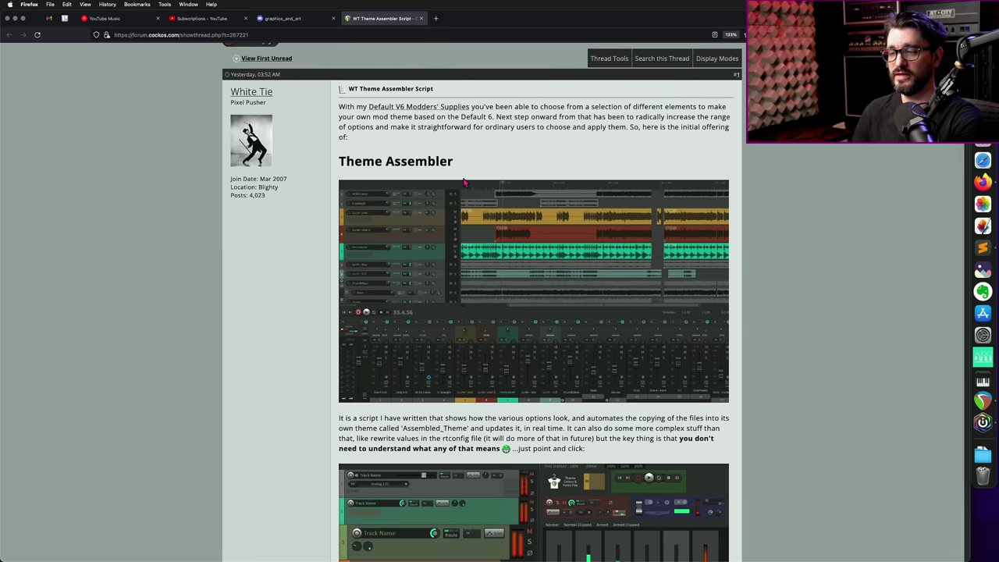
scroll(466, 182, "down", 5)
scroll(465, 182, "down", 5)
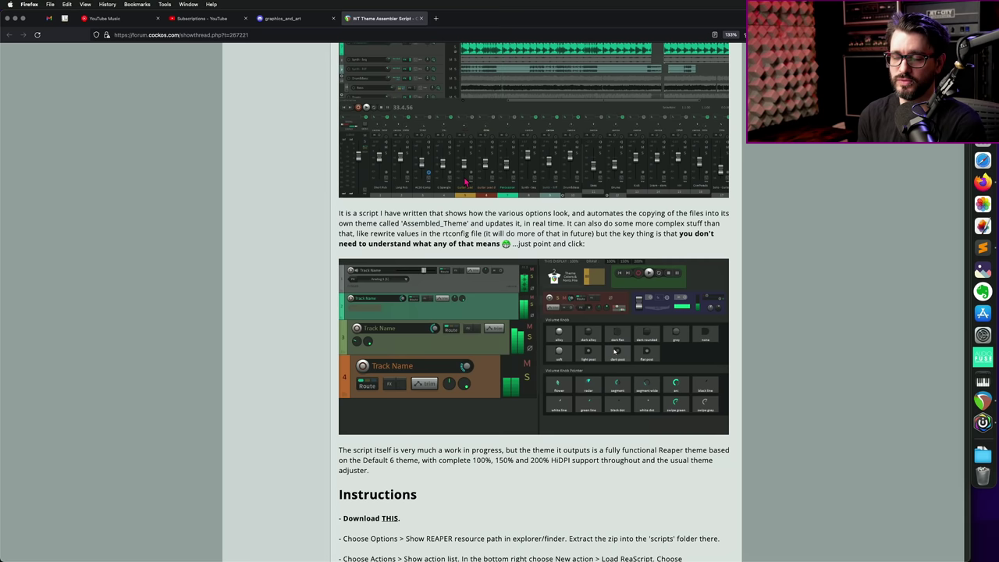
- Download theme_assembler_0530.zip from the post's Instructions section
scroll(460, 176, "down", 2)
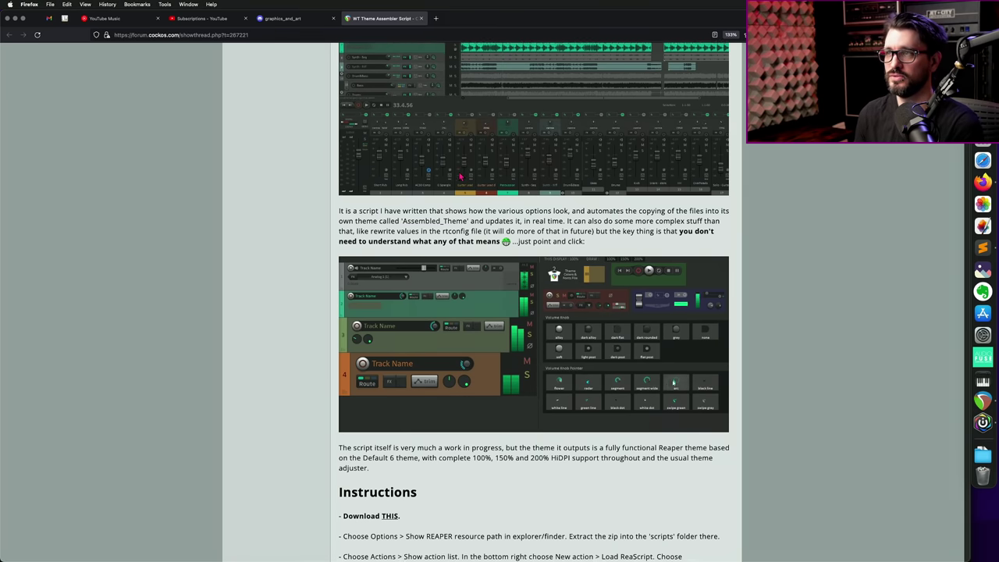
scroll(457, 170, "down", 4)
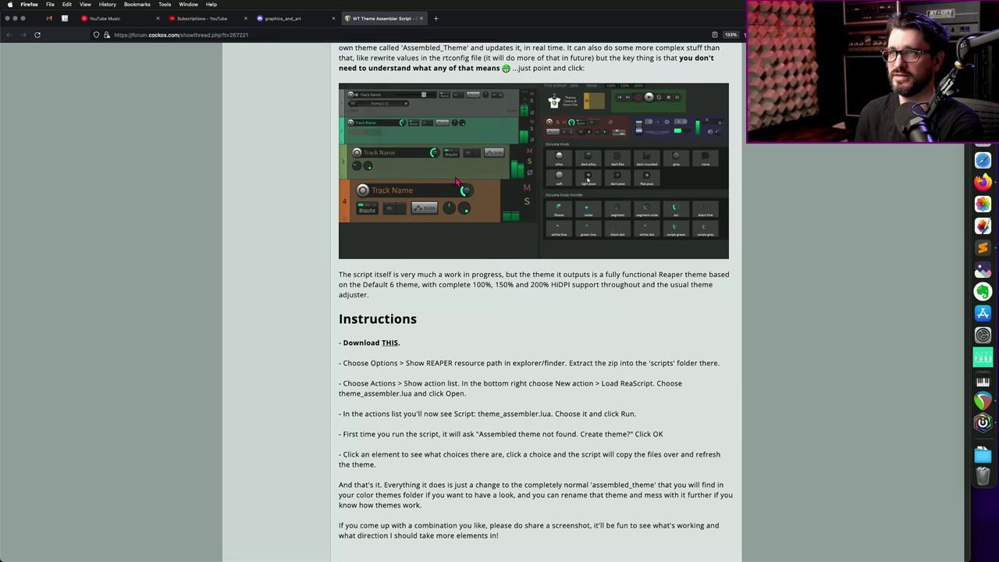
scroll(469, 187, "down", 2)
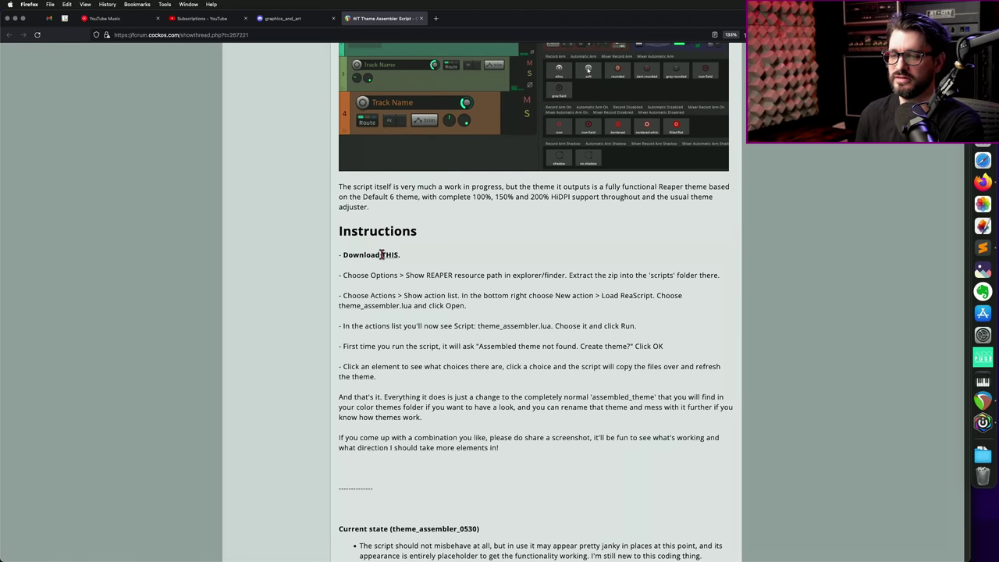
left_click(390, 258)
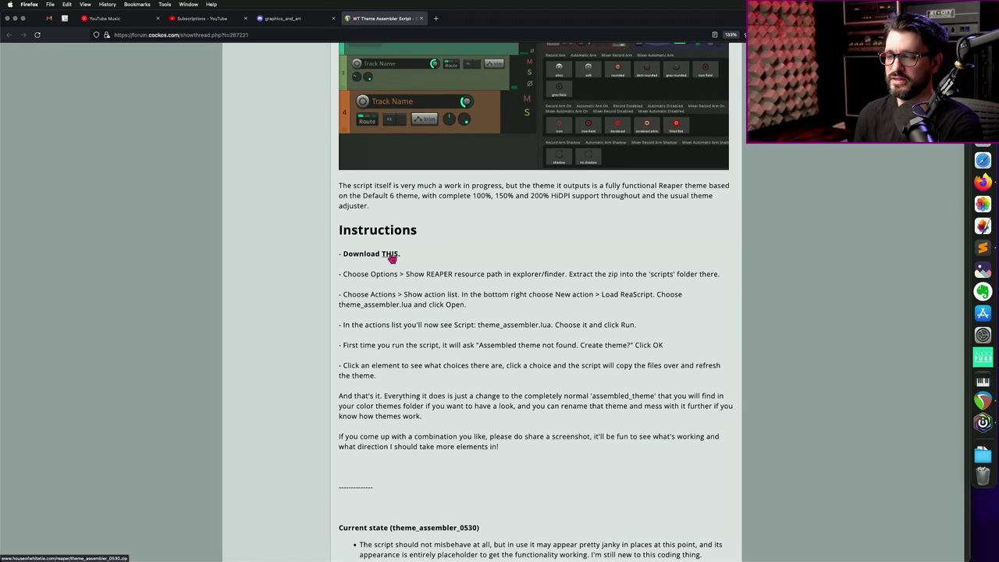
scroll(391, 258, "down", 1)
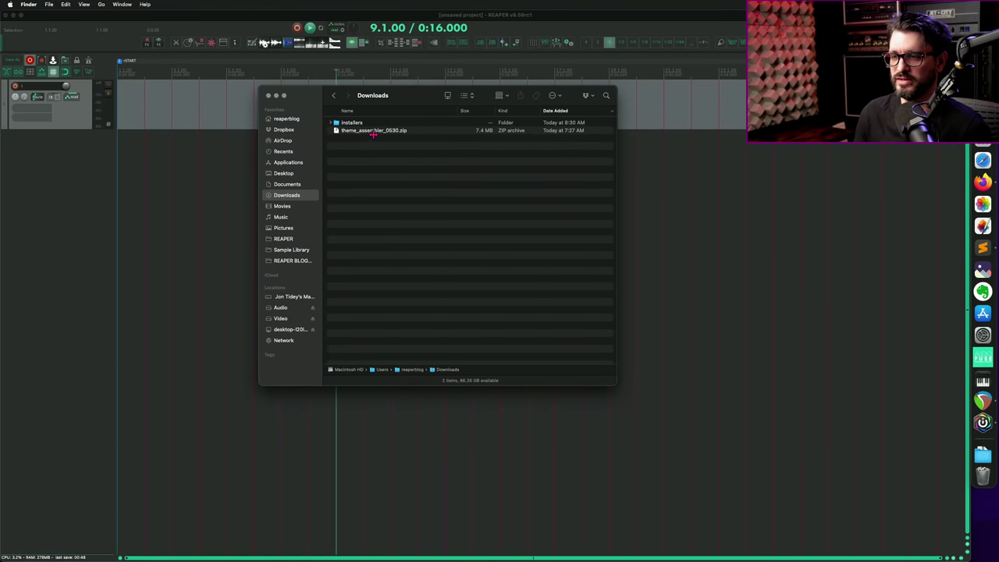
- Expand the theme_assembler_0530 download to reveal theme_assembler.lua and the theme_assembler folder
left_click(373, 133)
right_click(375, 133)
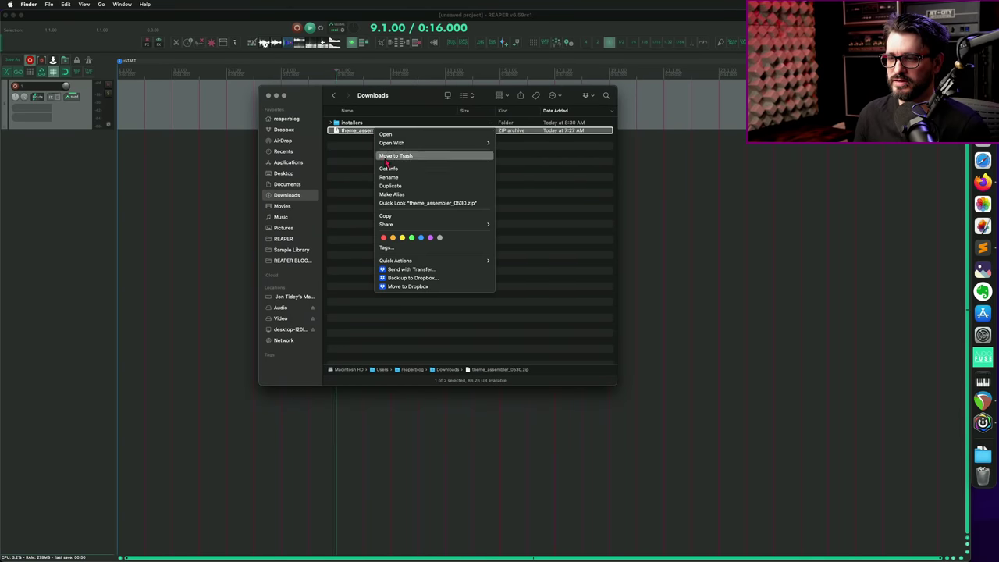
left_click(355, 145)
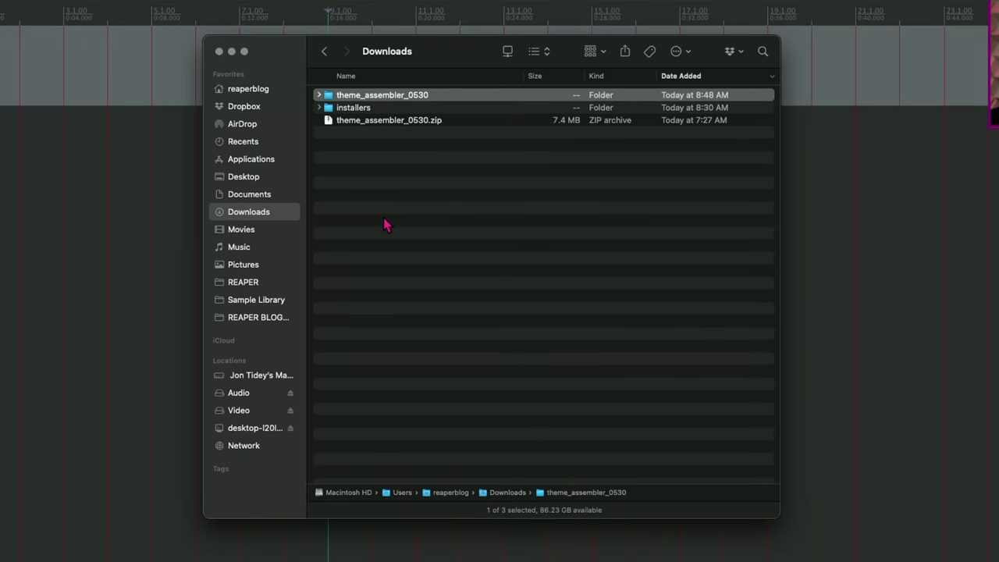
key("Right")
key("Down")
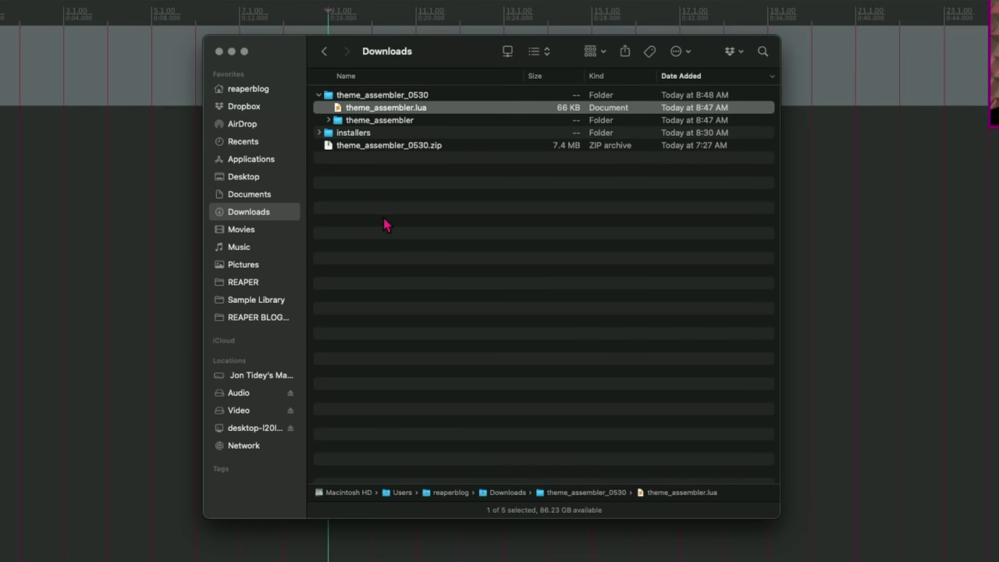
key("Down")
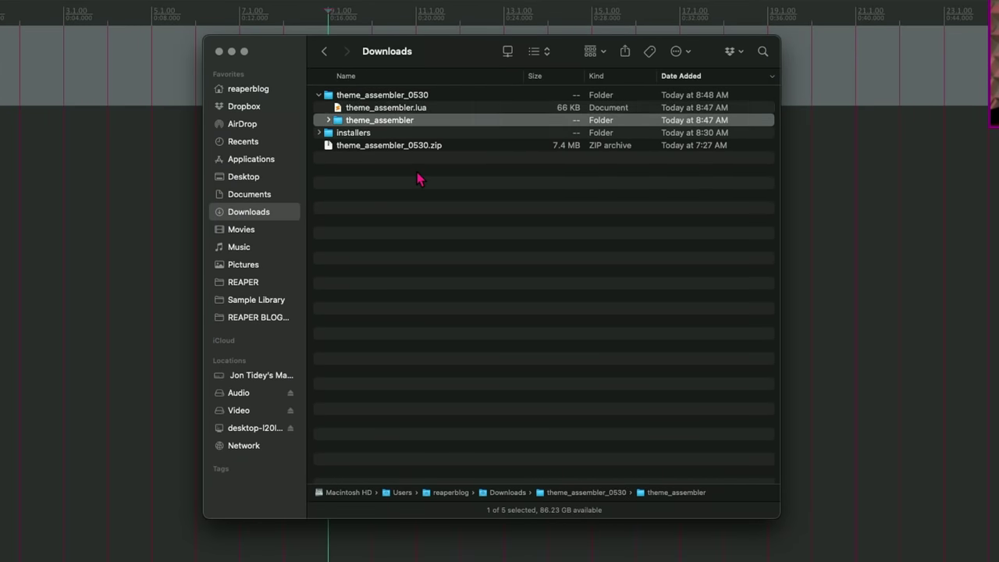
key("Right")
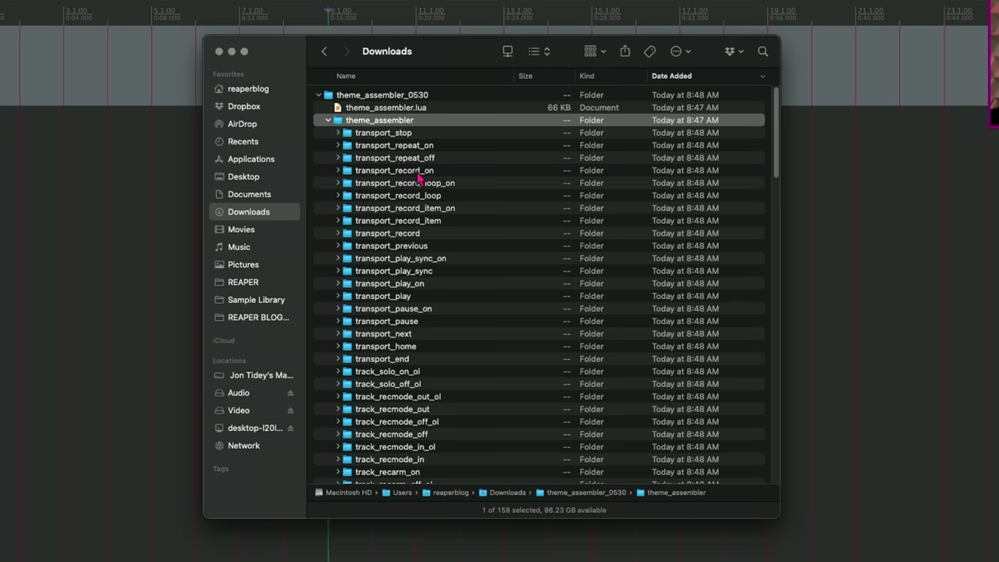
scroll(425, 178, "down", 1)
- Preview the transport_stop images soft_200.png, soft.png and dark_rounded_200.png
key("Down")
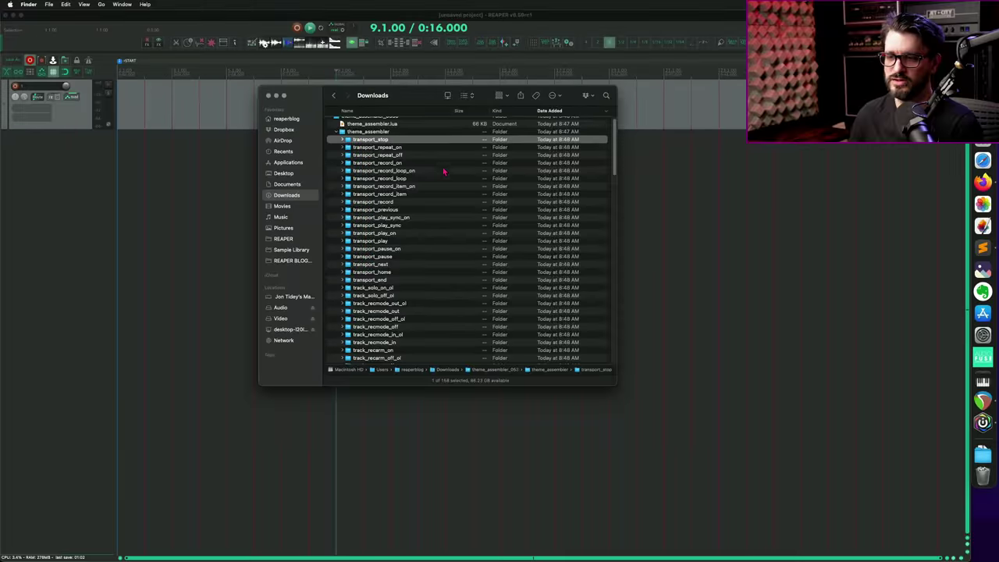
key("Right")
key("Down")
key("space")
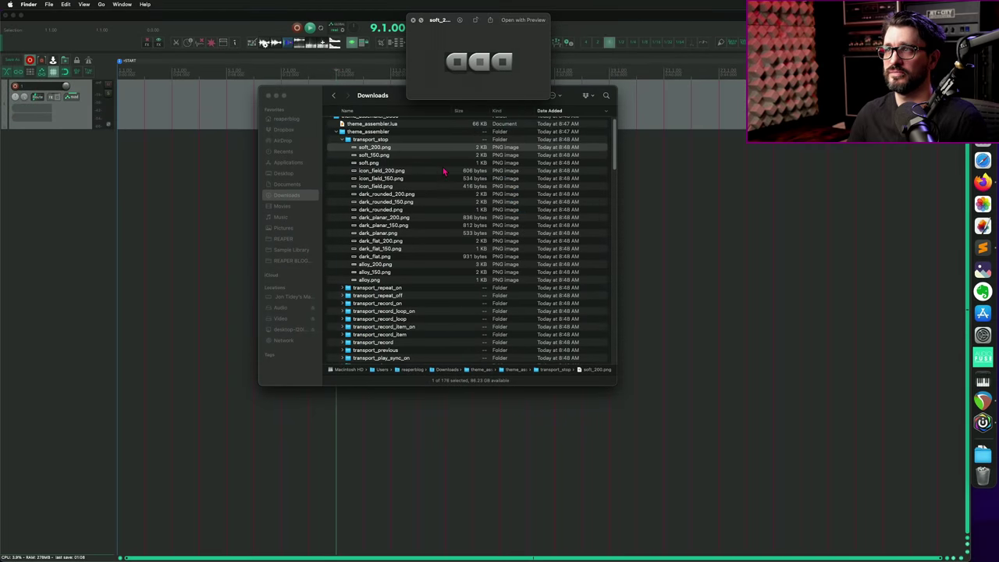
key("Down")
key("Down")
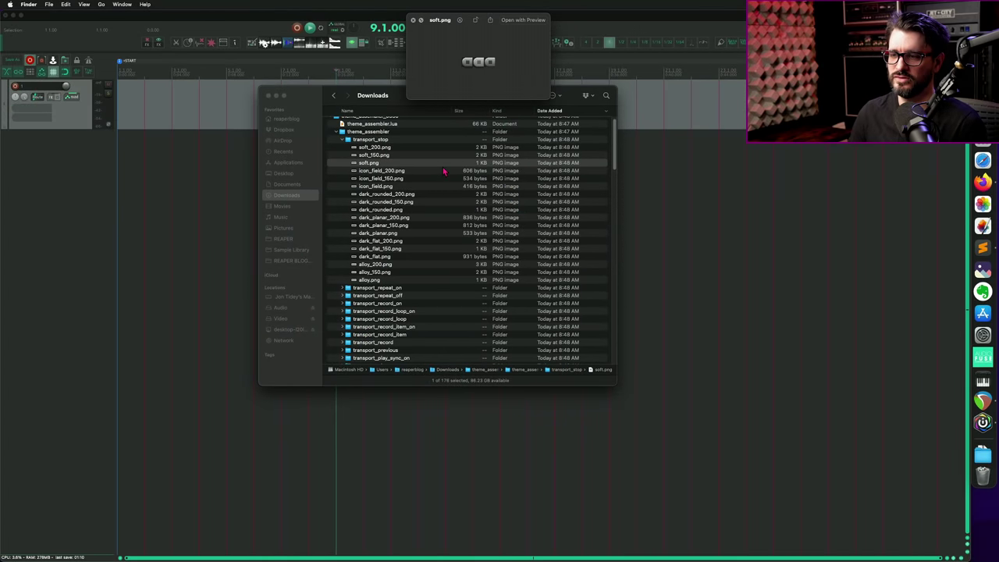
key("Down")
key("Down")
key("Down")
key("Down")
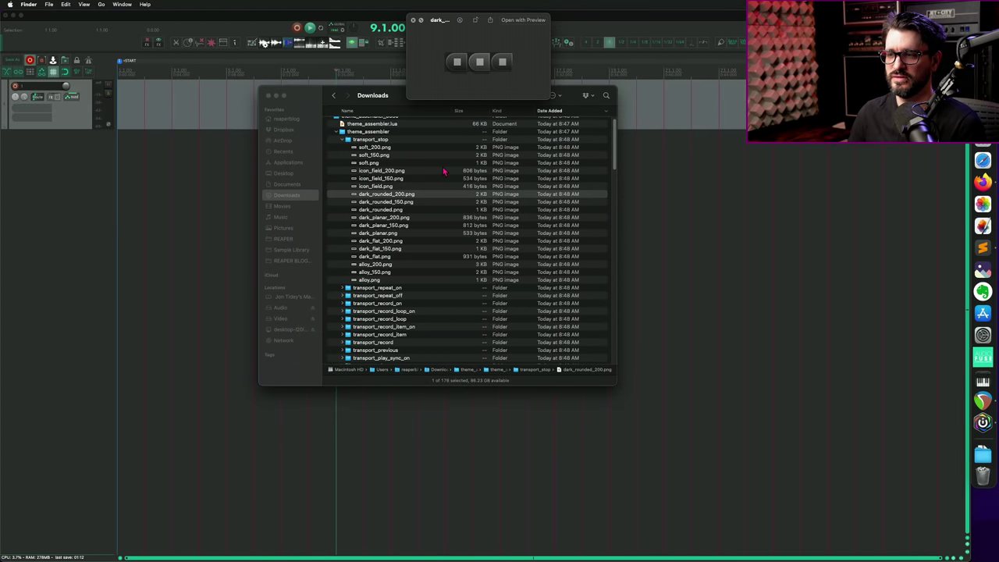
key("space")
key("Left")
key("Left")
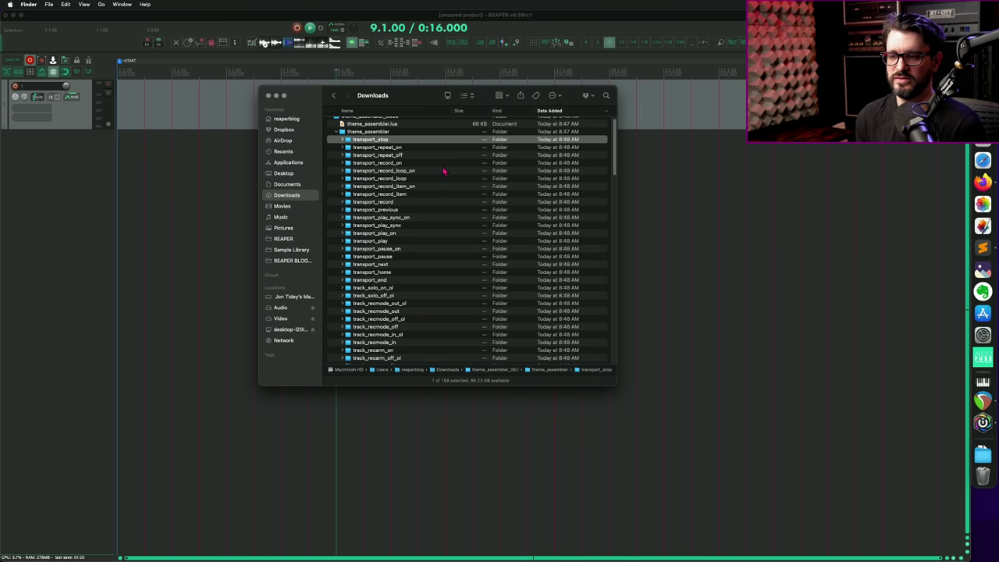
- Collapse the folders and select both the theme_assembler folder and theme_assembler.lua
scroll(430, 205, "up", 1)
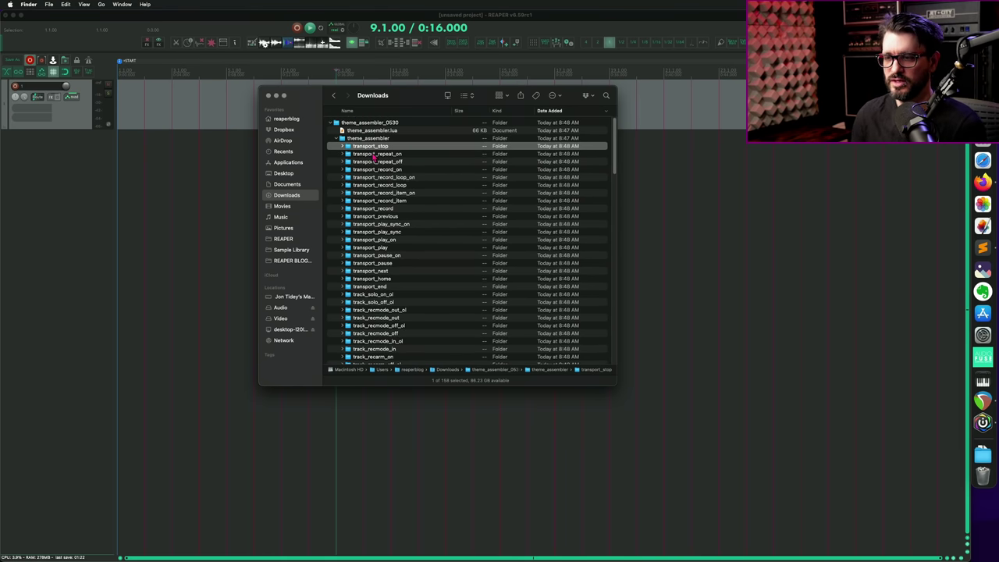
key("Left")
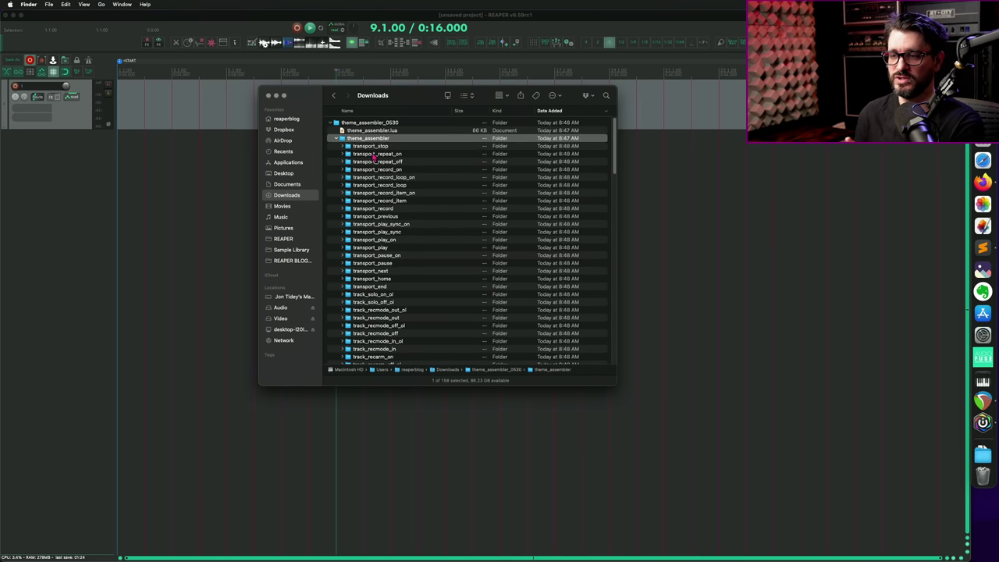
key("Left")
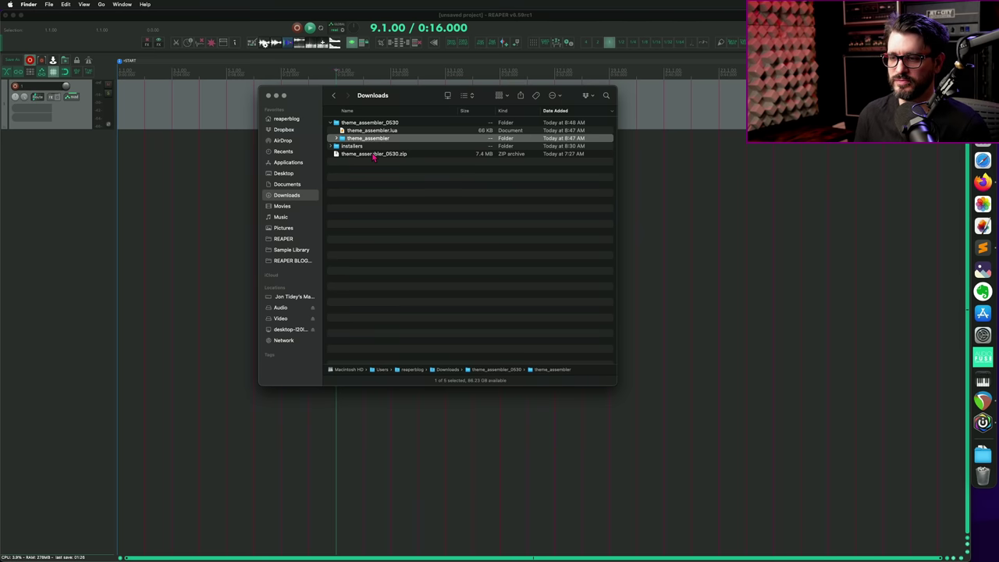
key("shift+Up")
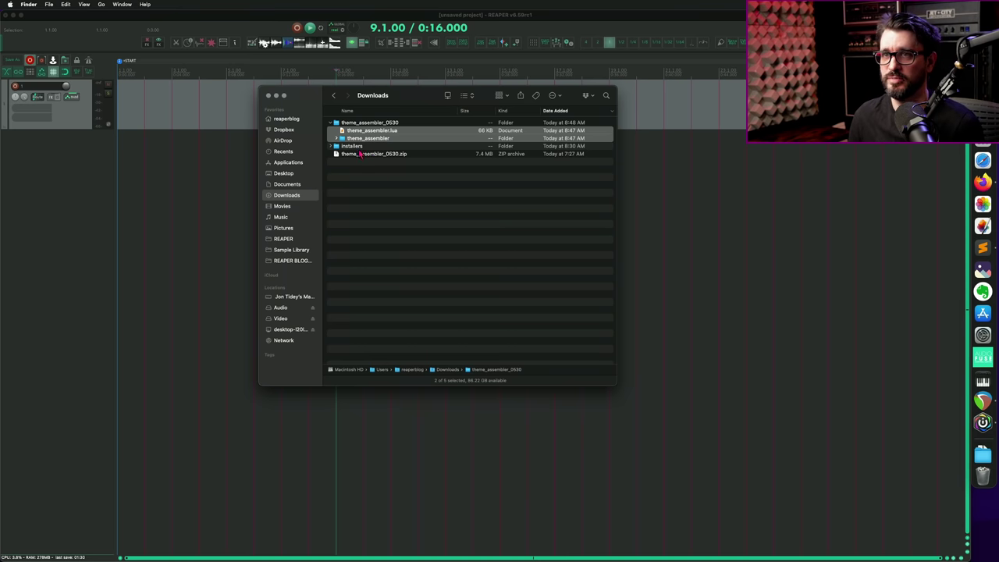
- Show REAPER's resource path in Finder from the Options menu
left_click(241, 50)
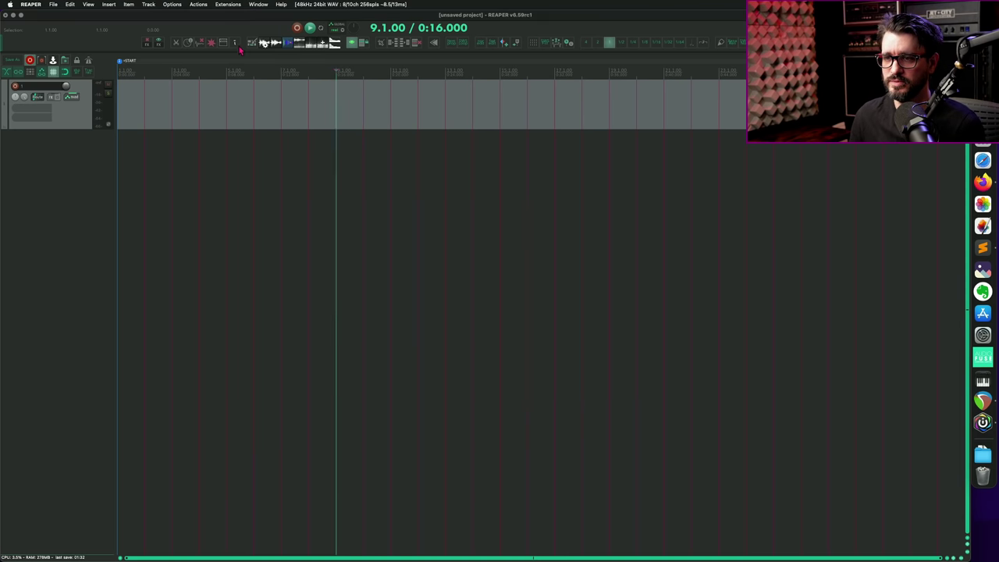
left_click(171, 5)
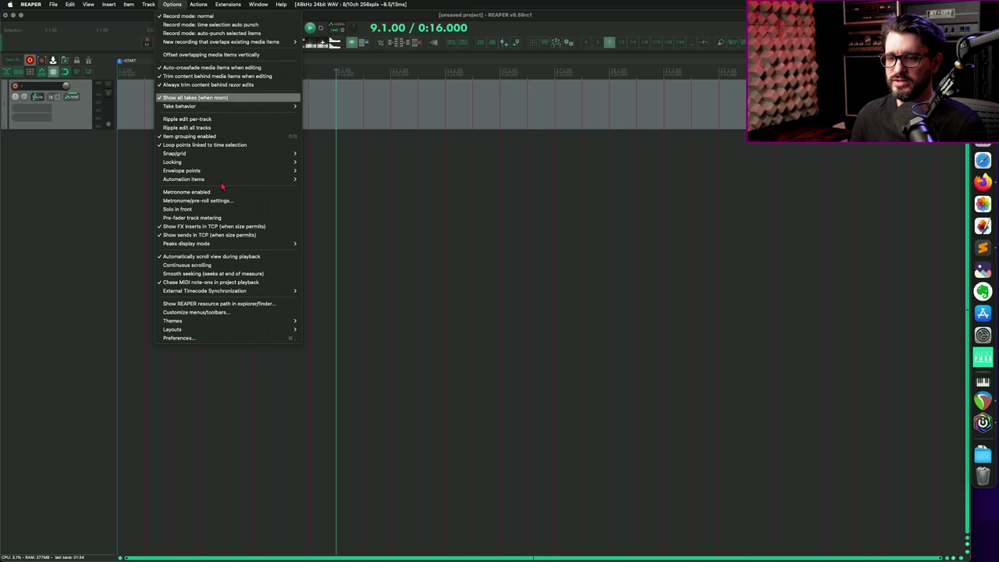
left_click(247, 305)
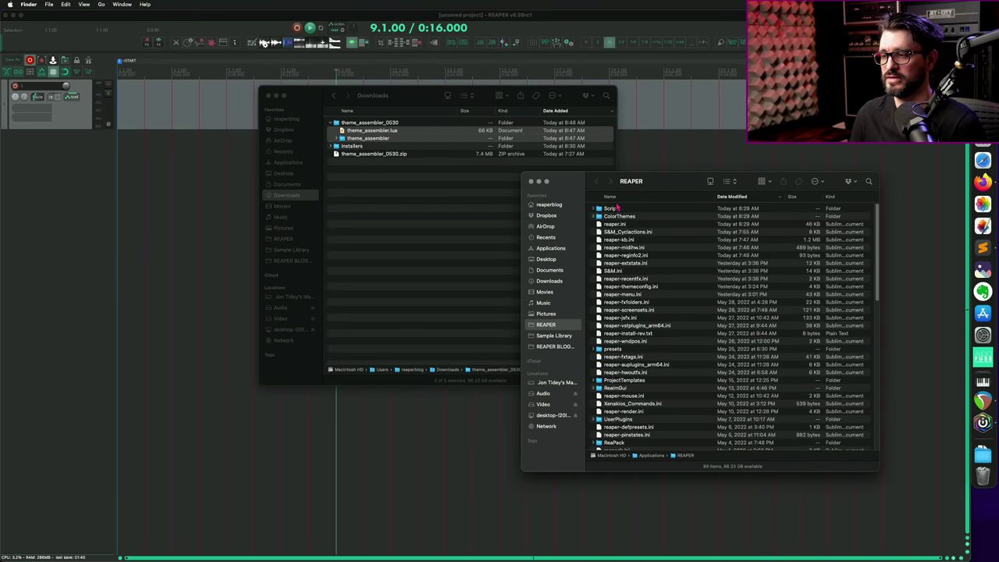
- Paste theme_assembler.lua and the theme_assembler folder into REAPER's Scripts folder
left_click_drag(575, 185, 381, 83)
left_click(433, 107)
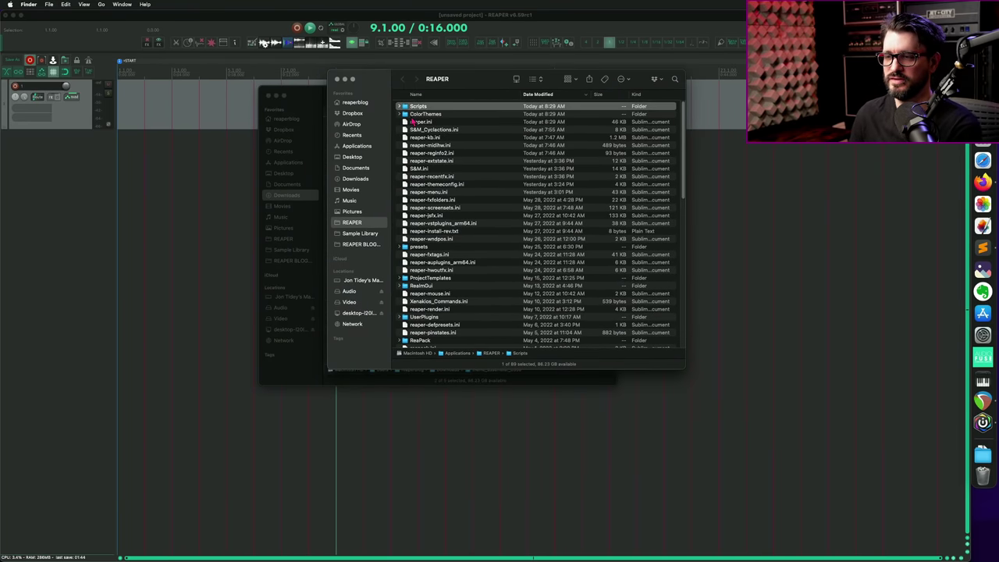
double_click(440, 108)
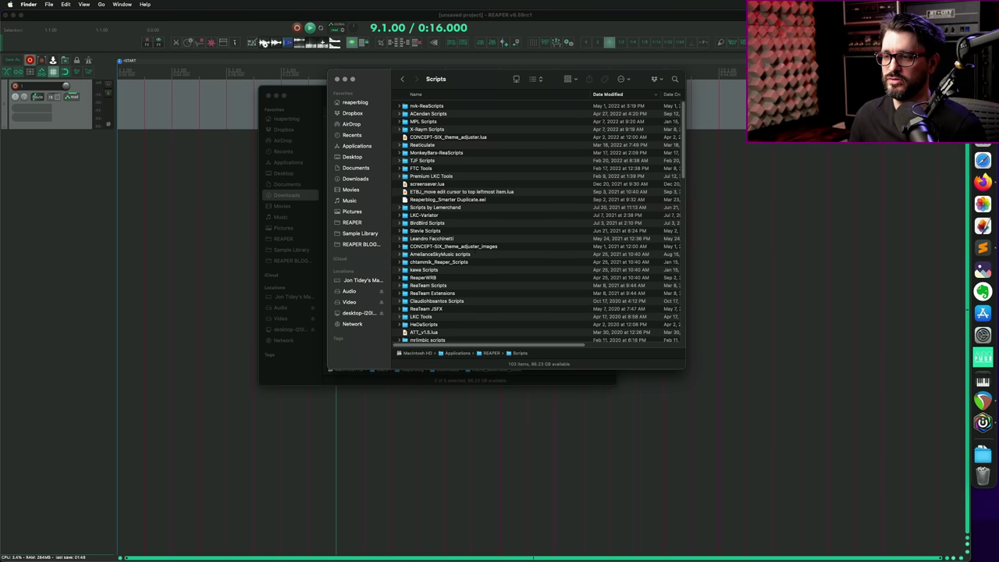
key("super+v")
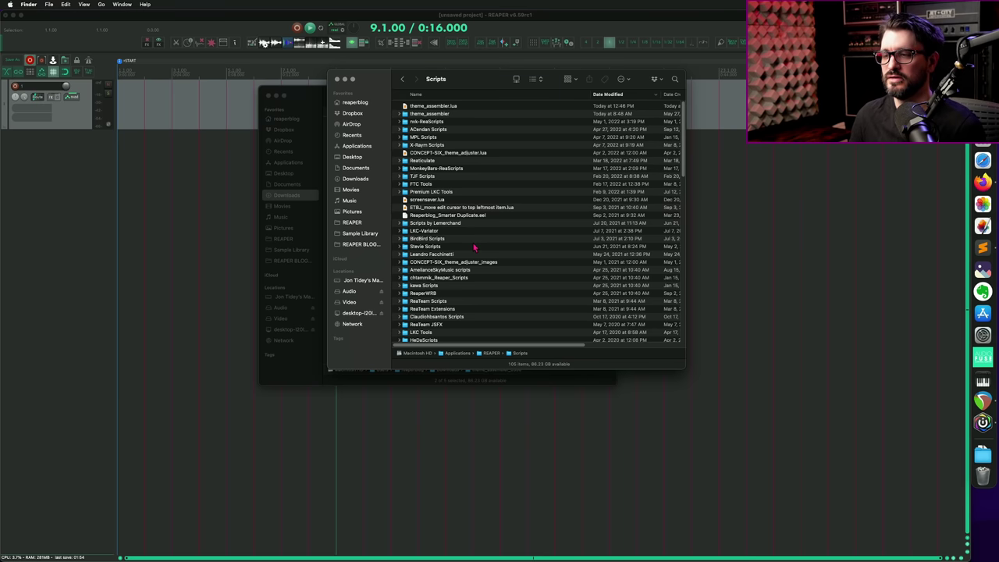
- Load theme_assembler.lua from Scripts as a ReaScript in the Actions list
left_click(295, 128)
left_click(227, 101)
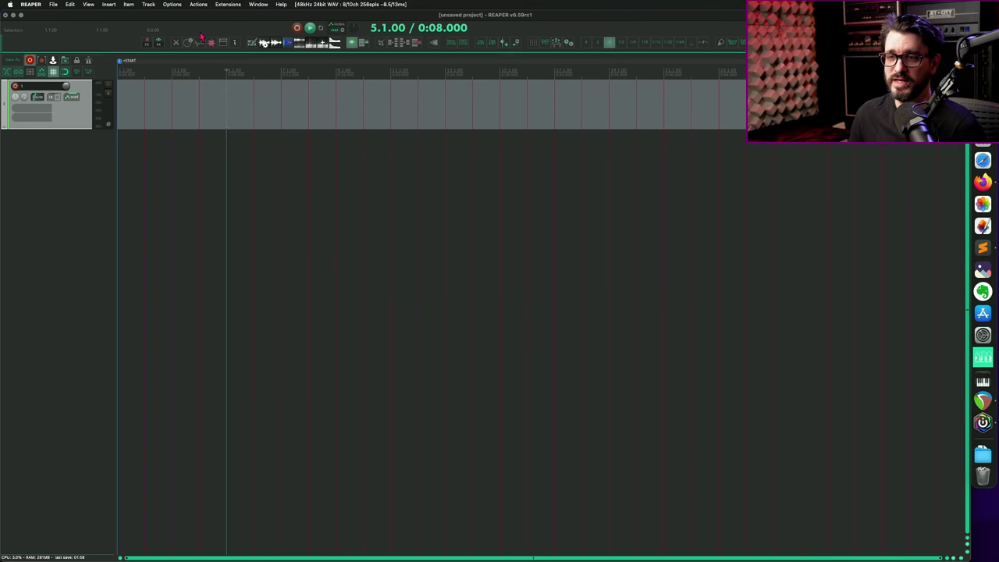
left_click(198, 5)
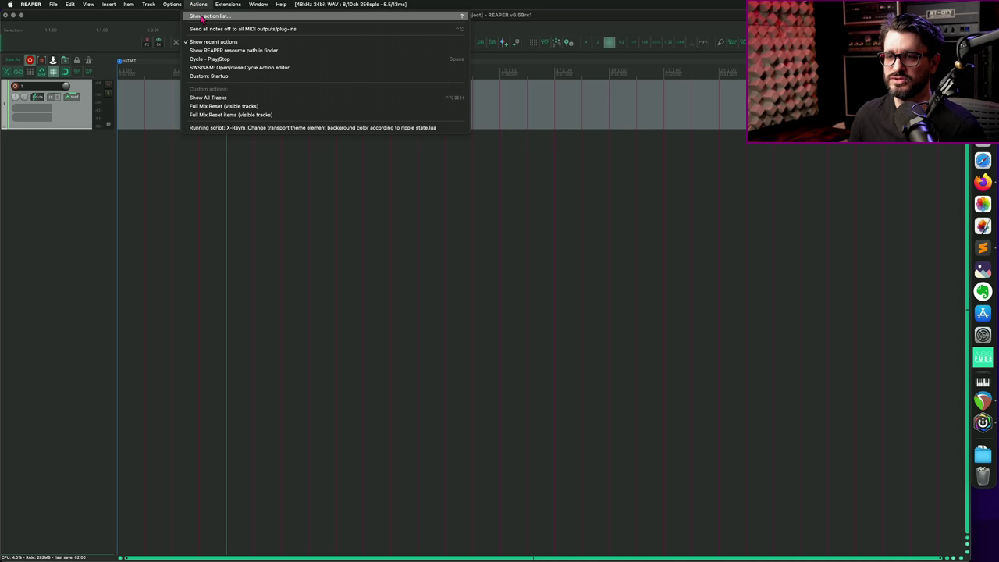
left_click(225, 101)
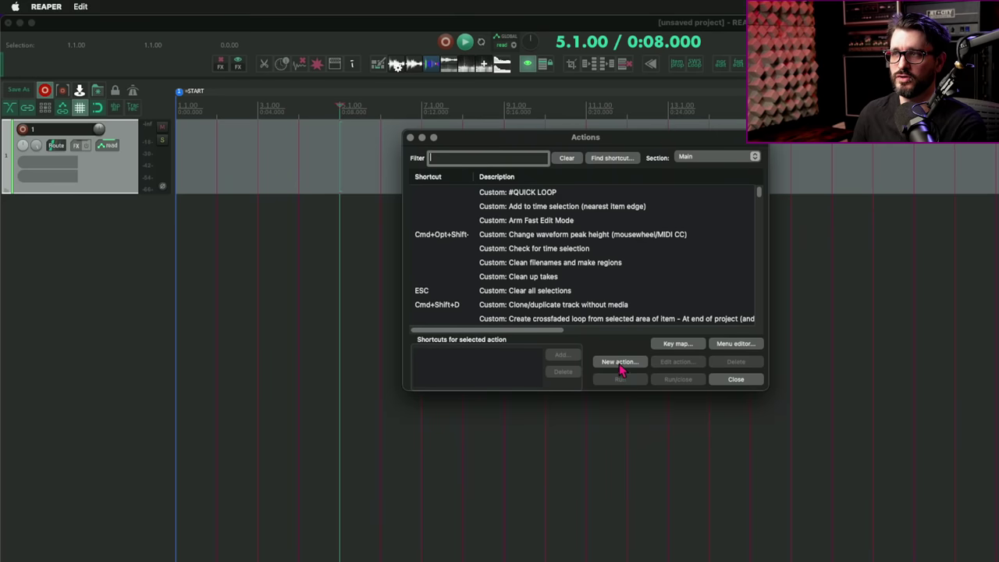
left_click(623, 364)
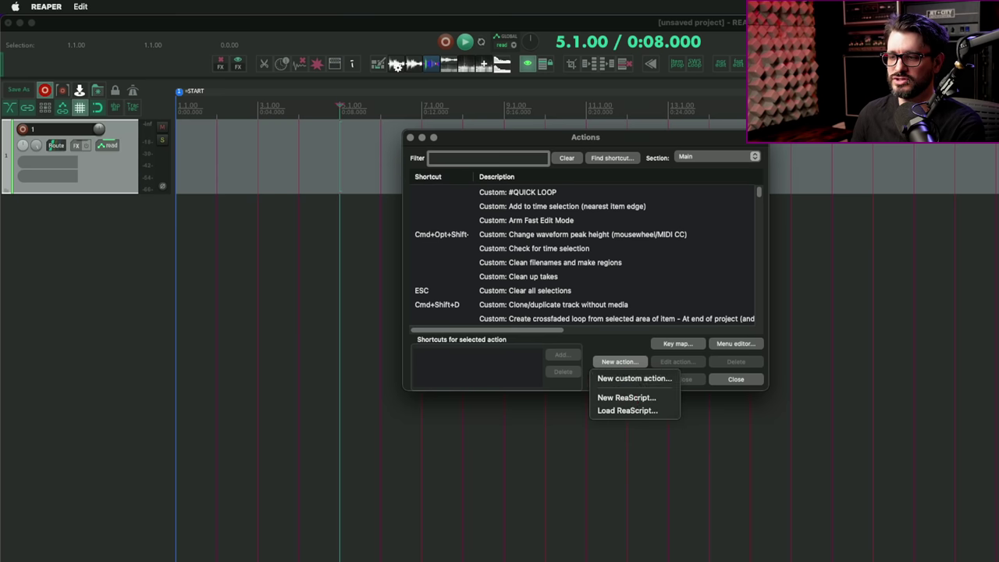
left_click(637, 410)
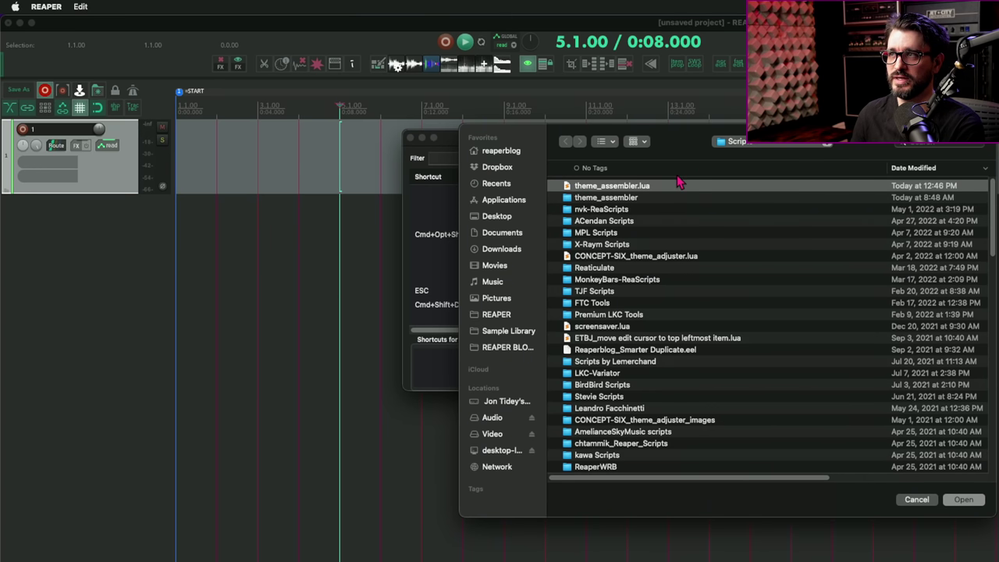
left_click(965, 500)
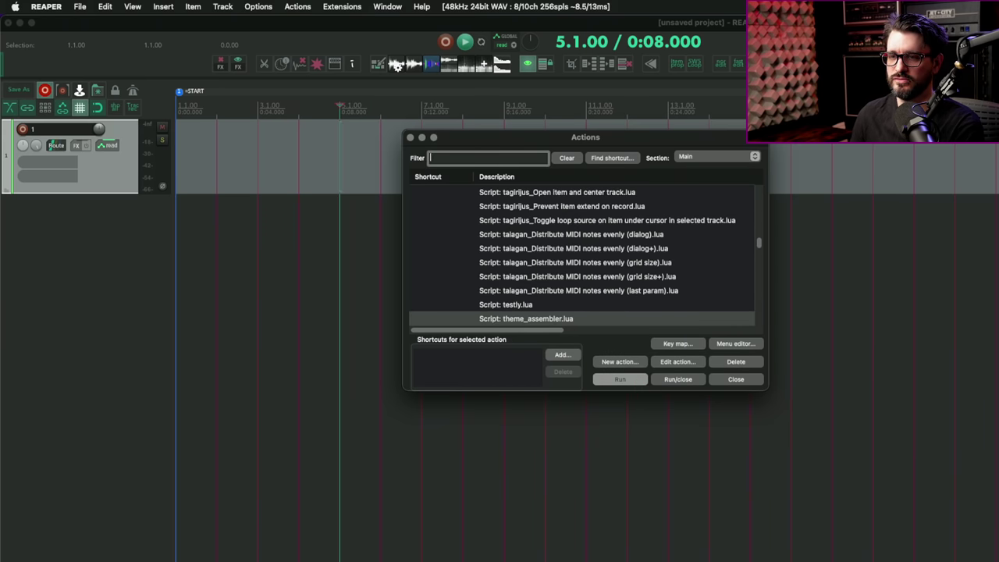
- Run theme_assembler.lua and confirm creating the missing Assembled Theme
key("Return")
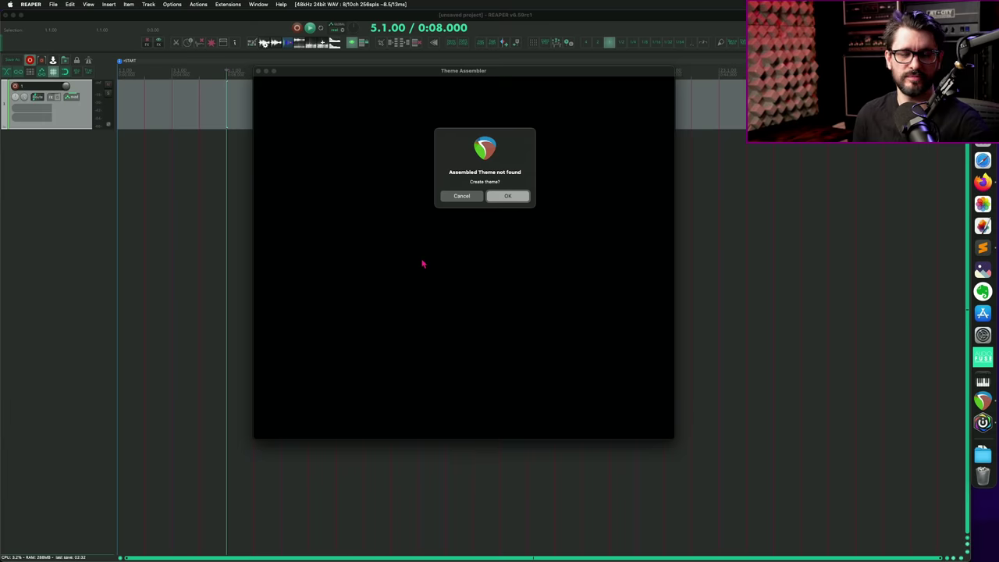
left_click(507, 196)
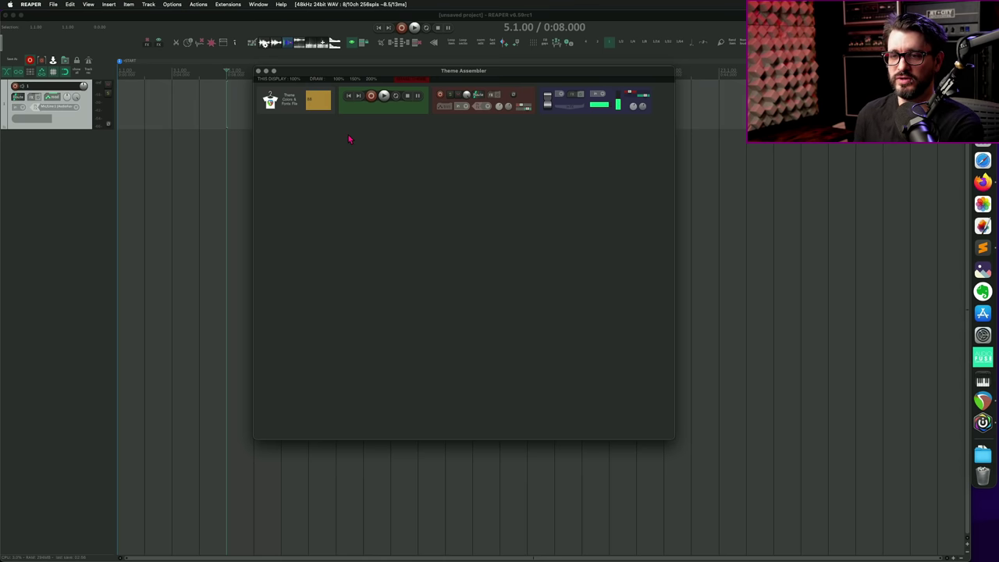
- Try the 150% and 200% DRAW scales for the theme previews, ending on 200%
left_click(356, 83)
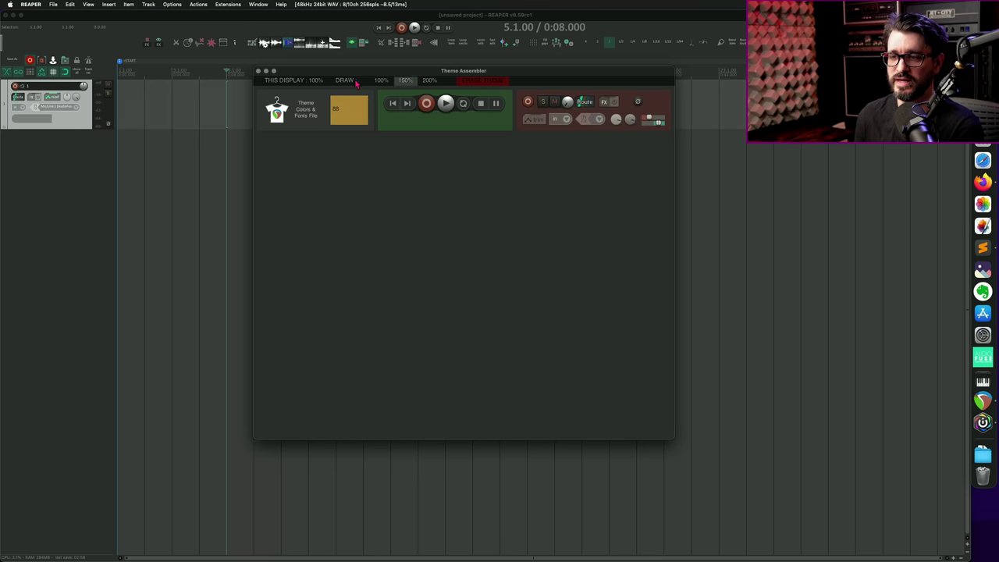
left_click(426, 84)
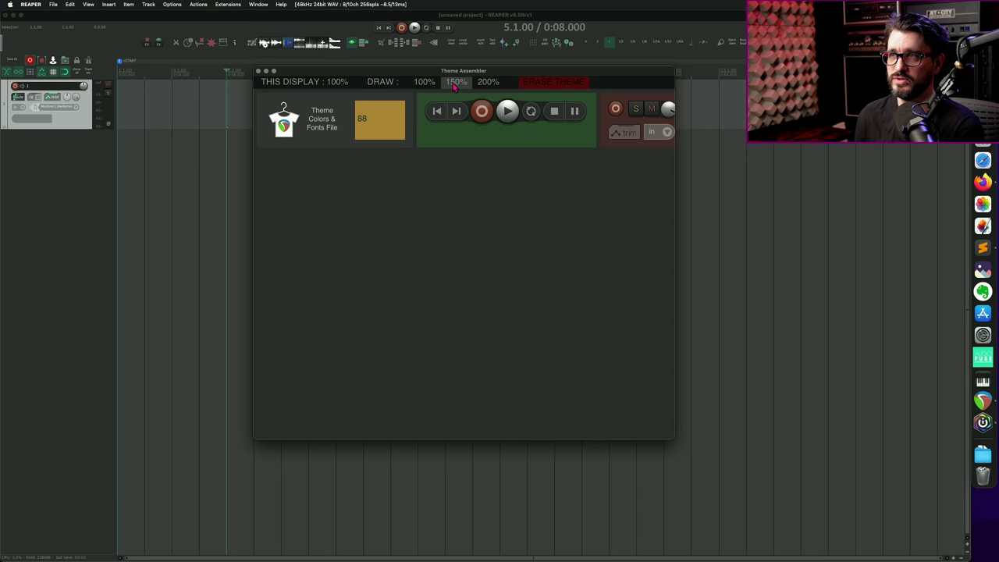
left_click(455, 84)
left_click(428, 82)
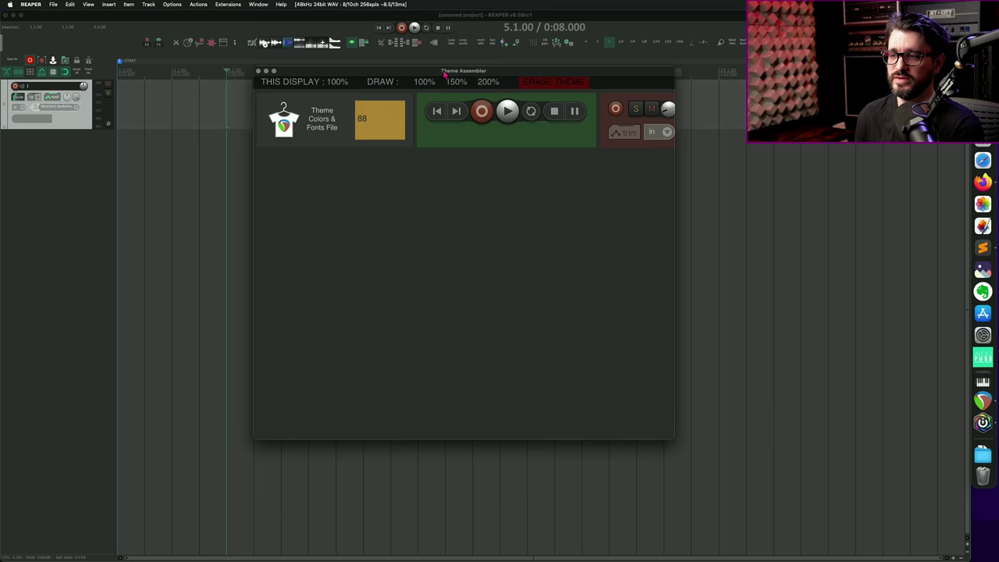
- Move the Theme Assembler window left and resize it so panels stack in rows
left_click_drag(444, 73, 403, 65)
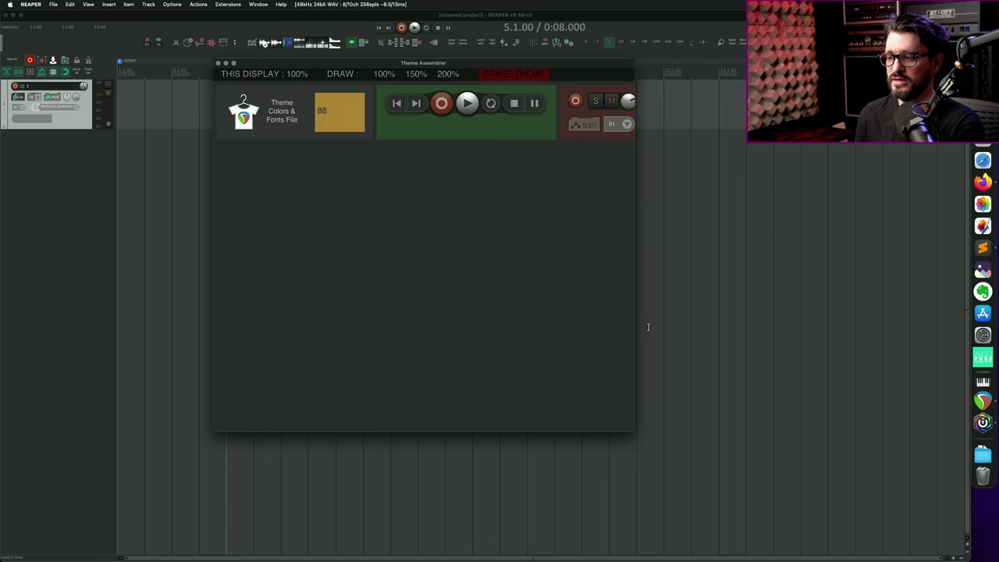
left_click_drag(632, 430, 587, 427)
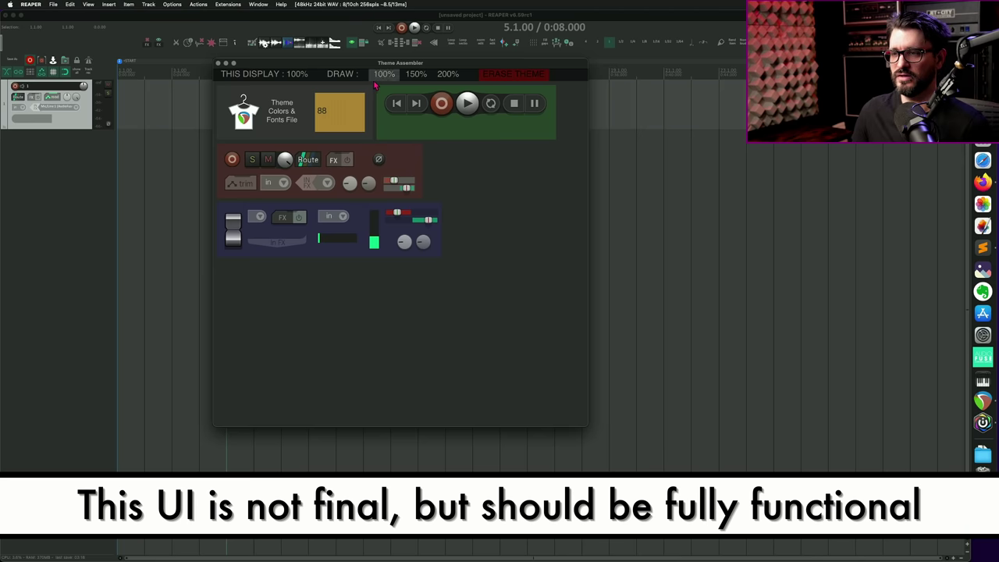
left_click_drag(380, 67, 353, 67)
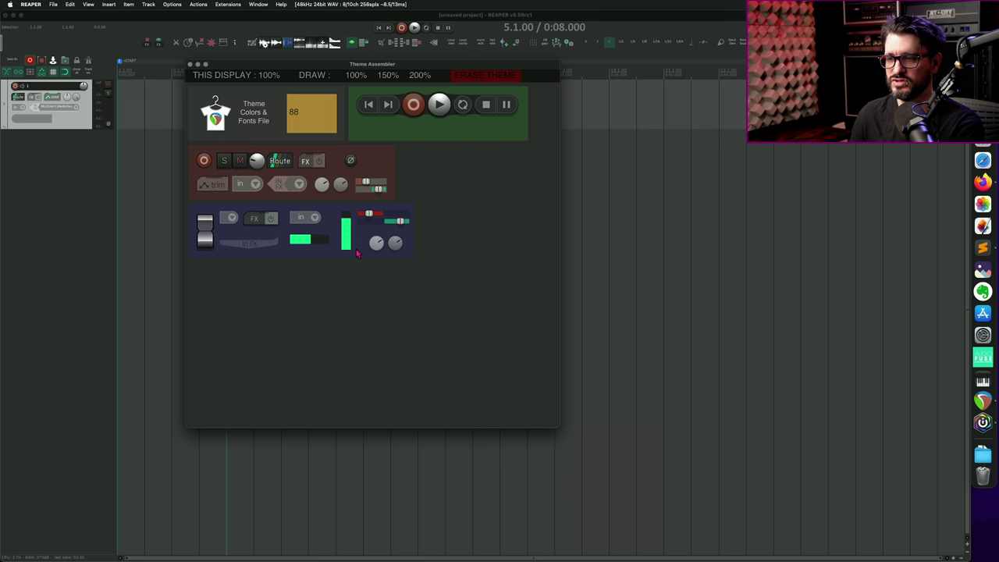
- Browse Play, go-to-start, go-to-end and Repeat style panels in a taller Theme Assembler window
left_click(438, 115)
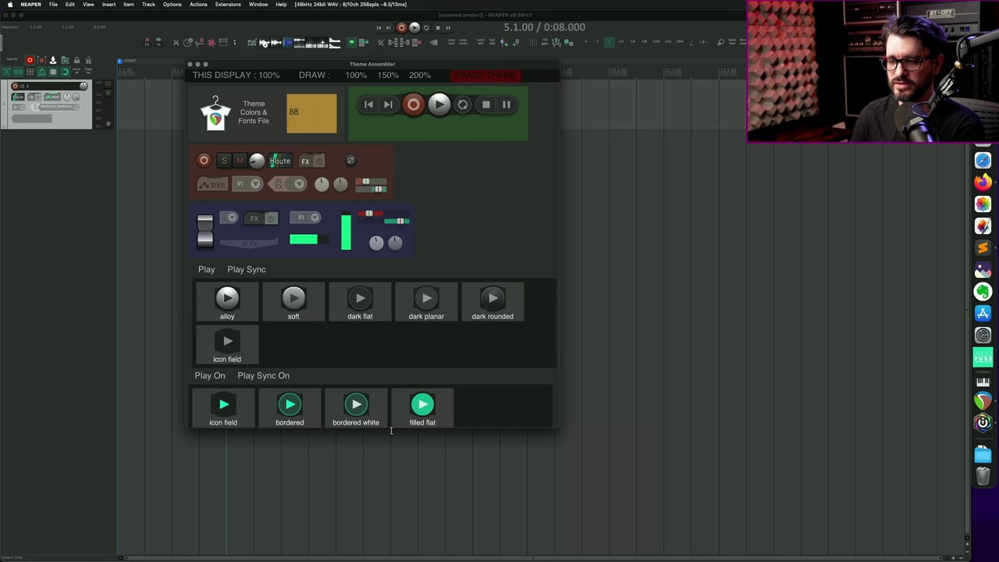
left_click_drag(391, 427, 396, 502)
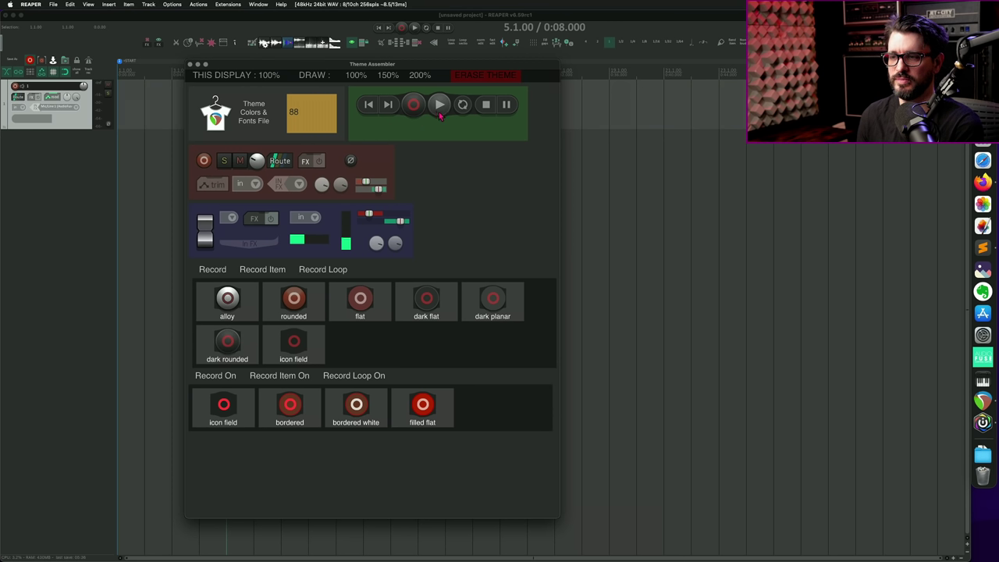
left_click(369, 104)
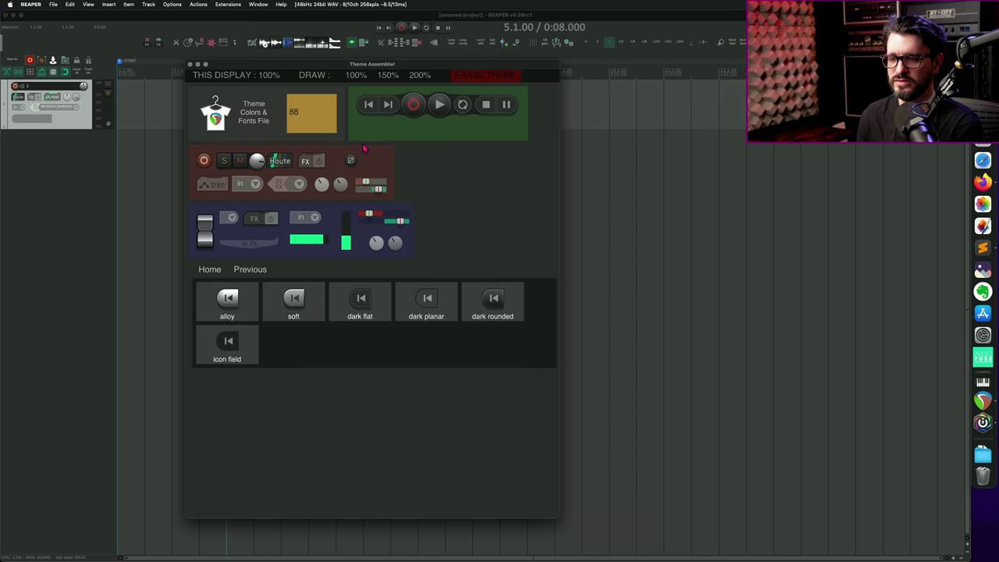
left_click(388, 104)
left_click(462, 104)
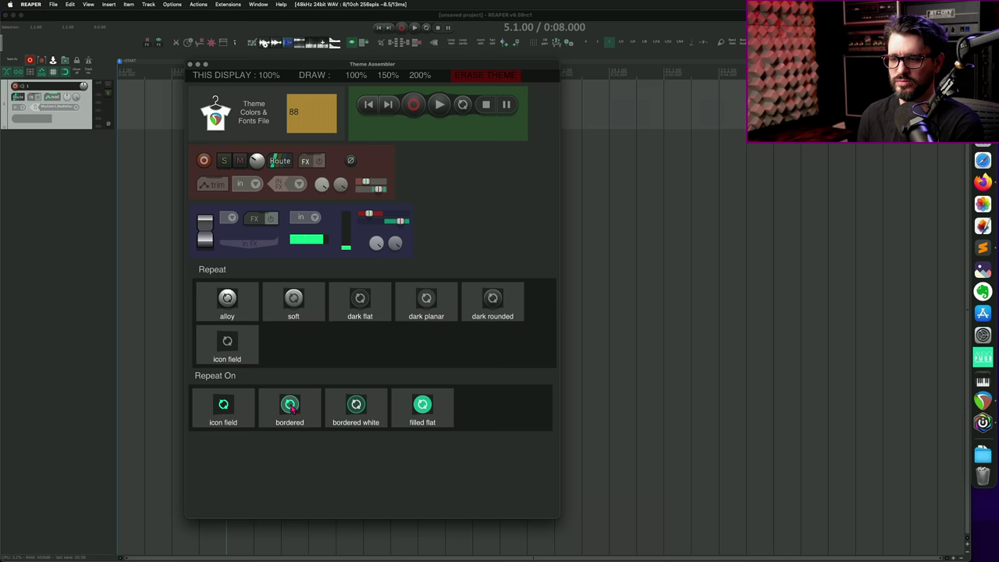
left_click(429, 31)
left_click_drag(229, 74, 273, 53)
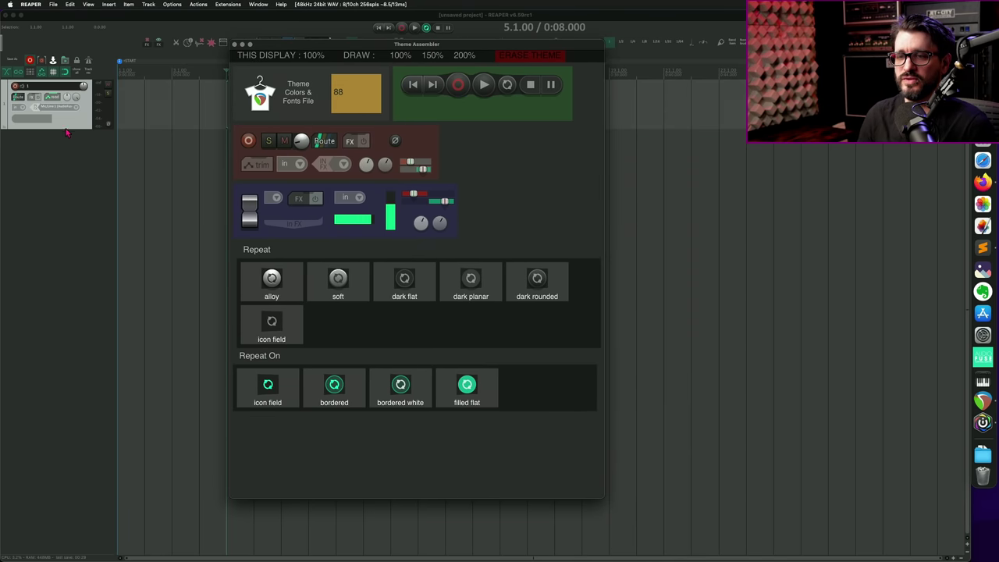
- Make track 1 taller, widen the track control panel and show record-arm style options
left_click(70, 133)
left_click_drag(71, 135, 69, 195)
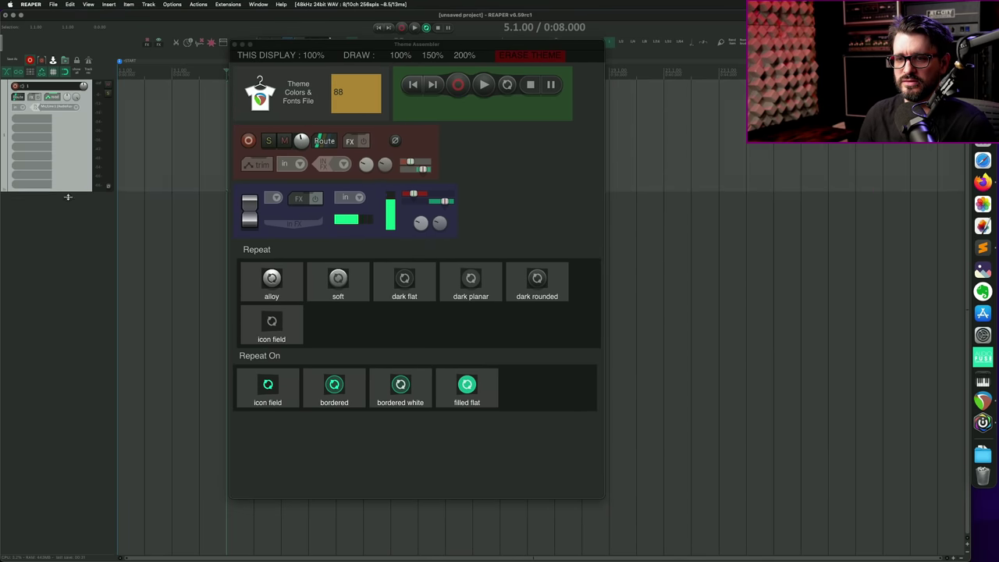
left_click_drag(117, 166, 180, 165)
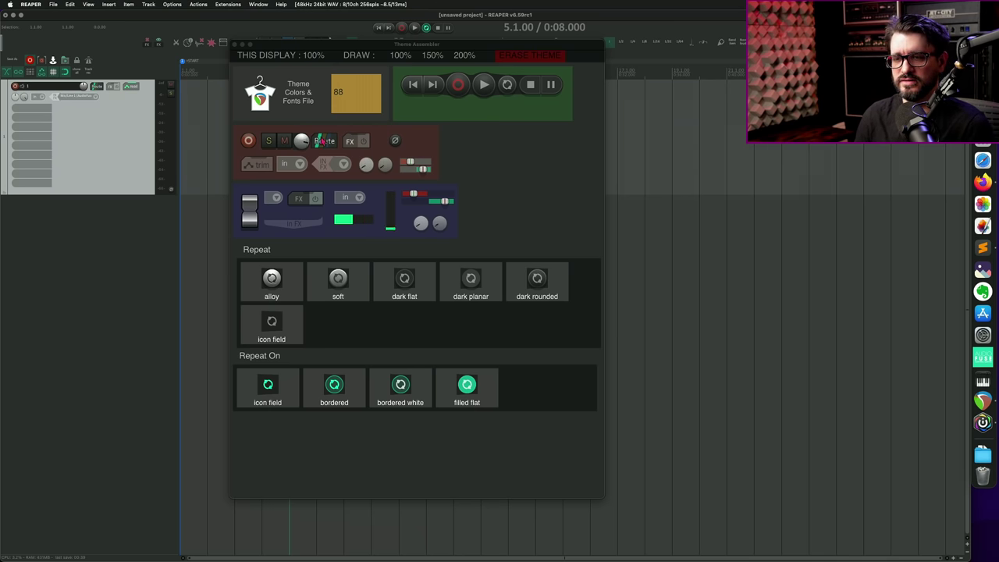
left_click(248, 140)
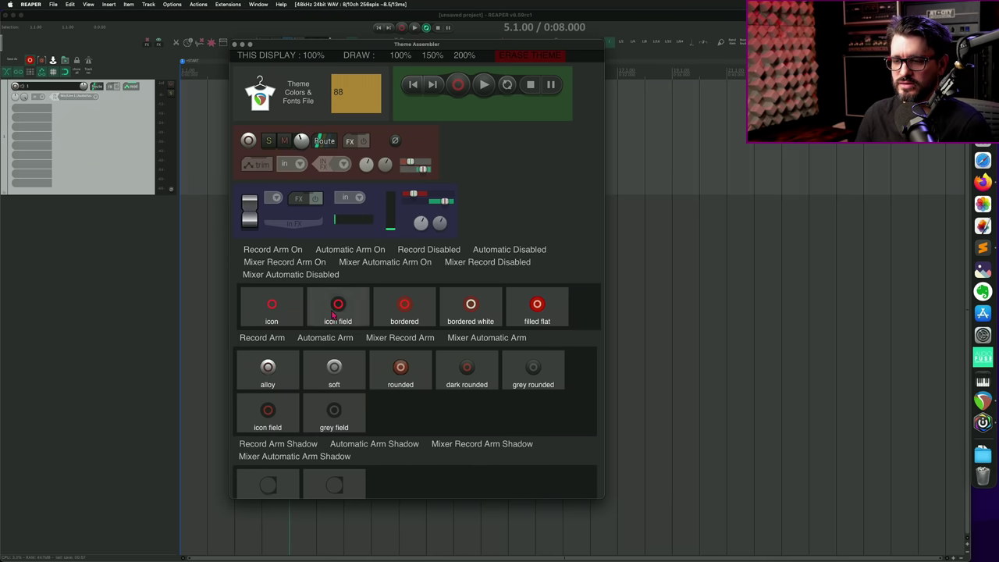
left_click(15, 88)
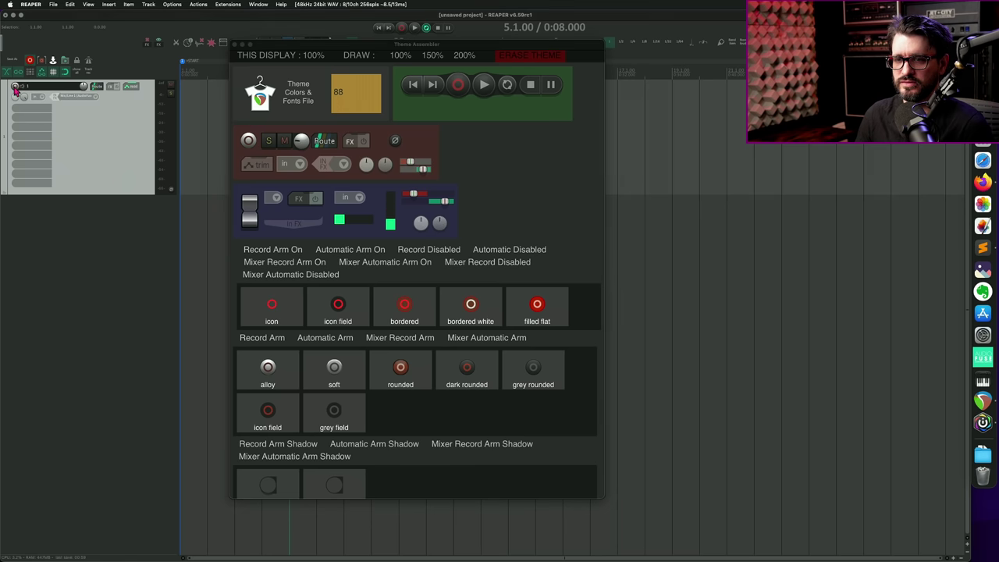
left_click(274, 306)
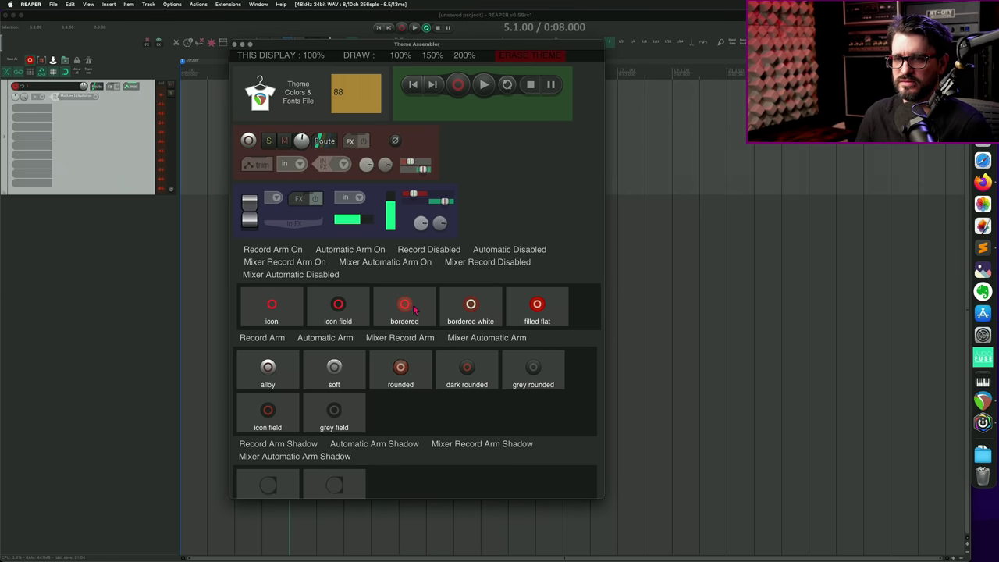
- Add a taller second track, then try rounded, grey rounded and icon field record-arm styles
double_click(113, 229)
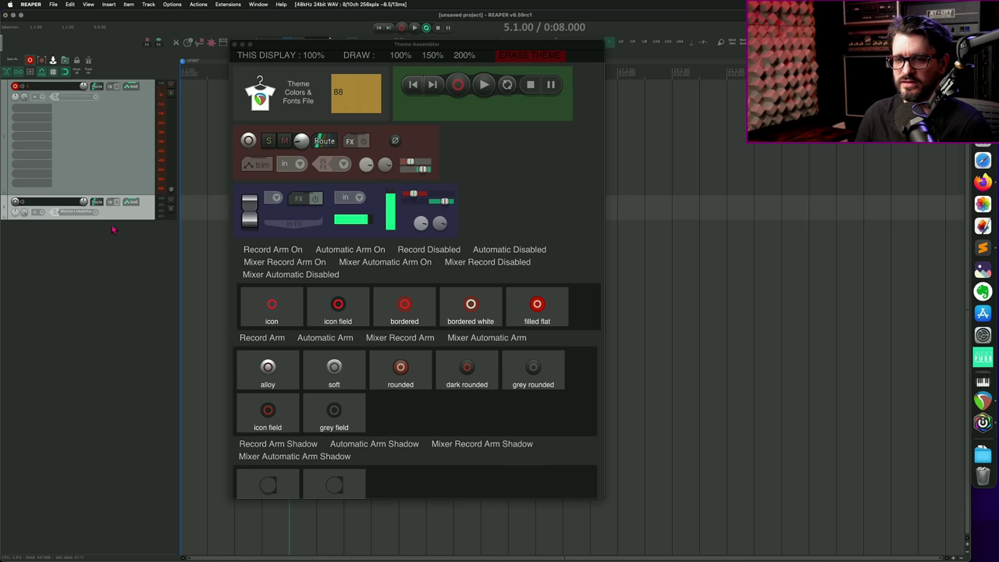
left_click_drag(116, 219, 116, 289)
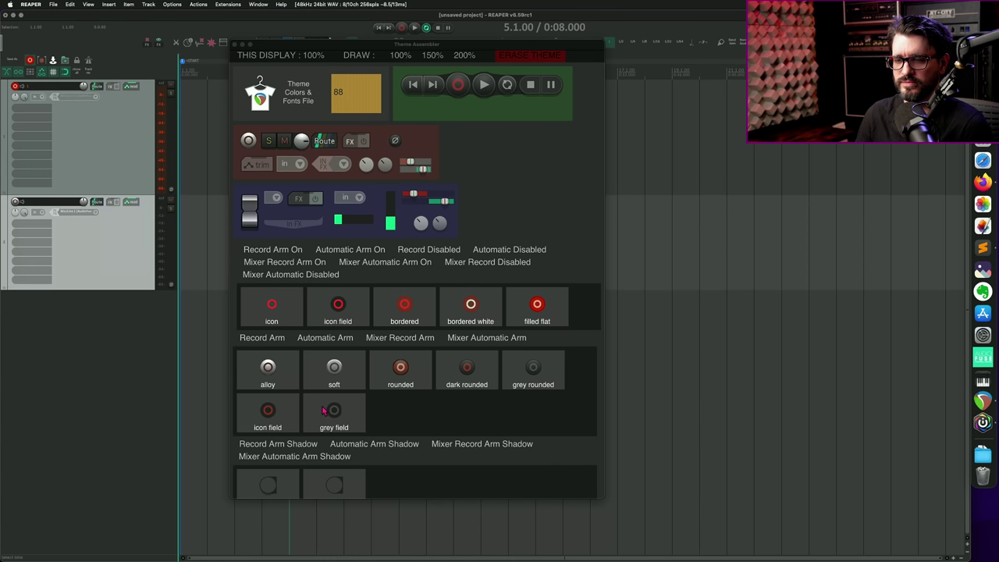
left_click(268, 367)
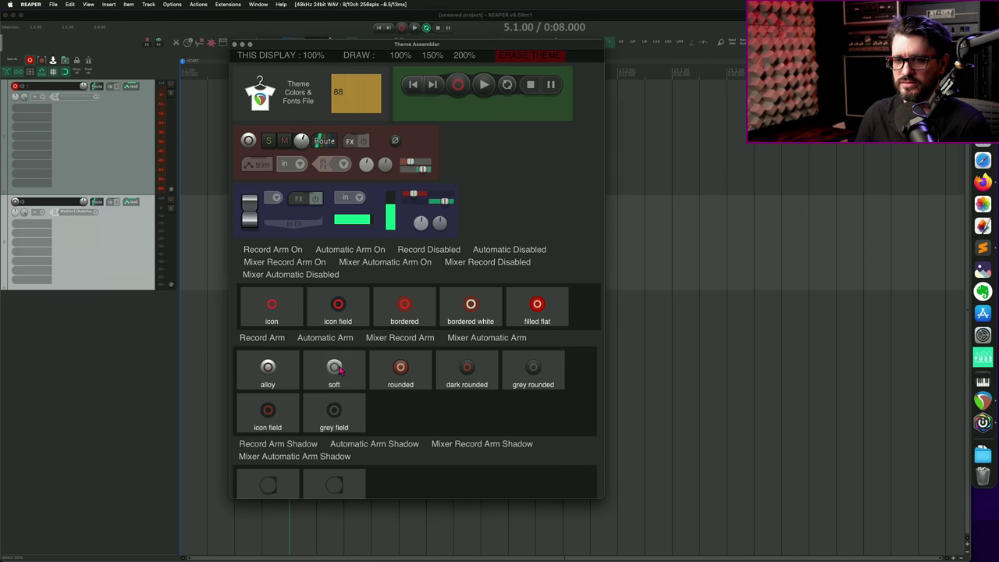
left_click(402, 371)
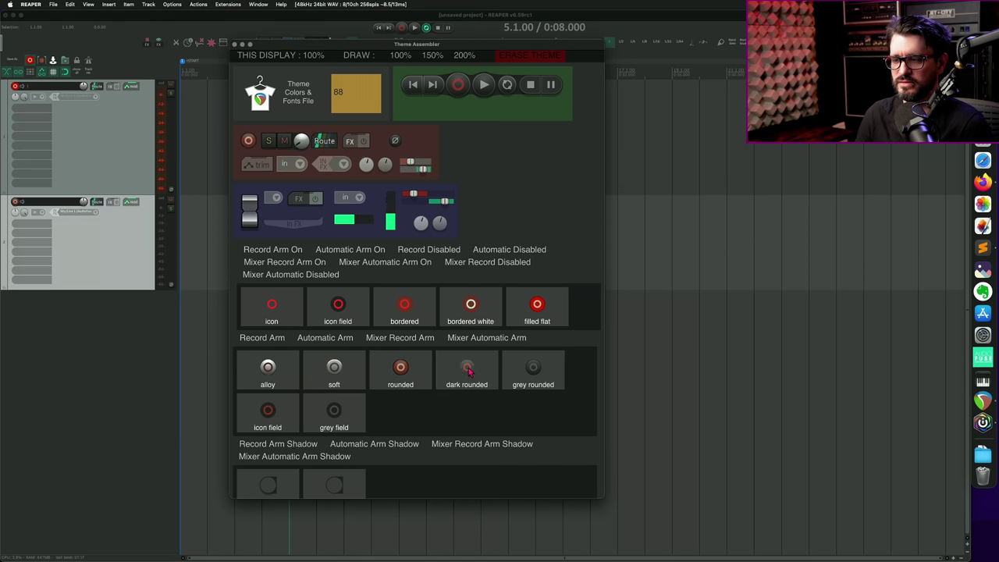
left_click(528, 377)
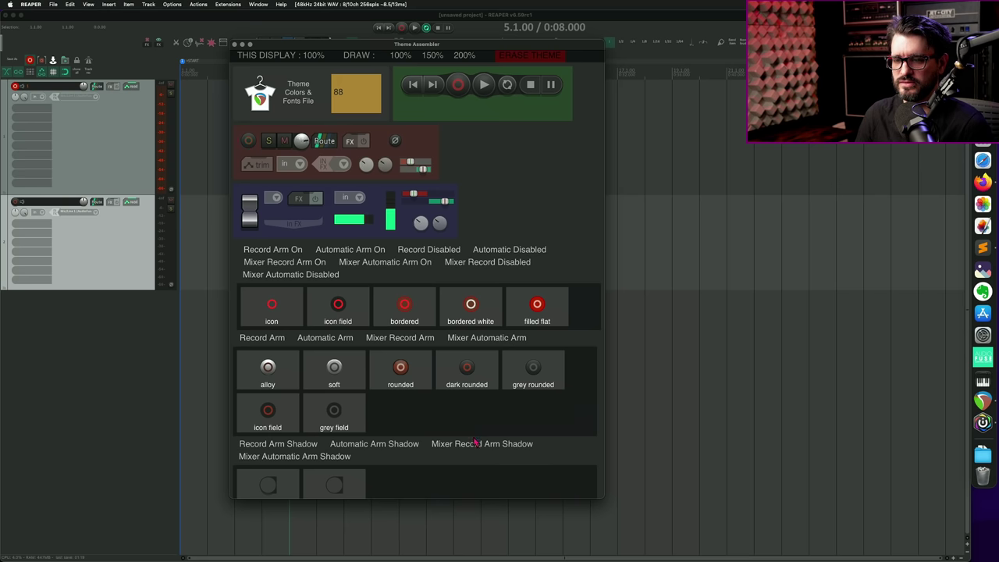
left_click(269, 412)
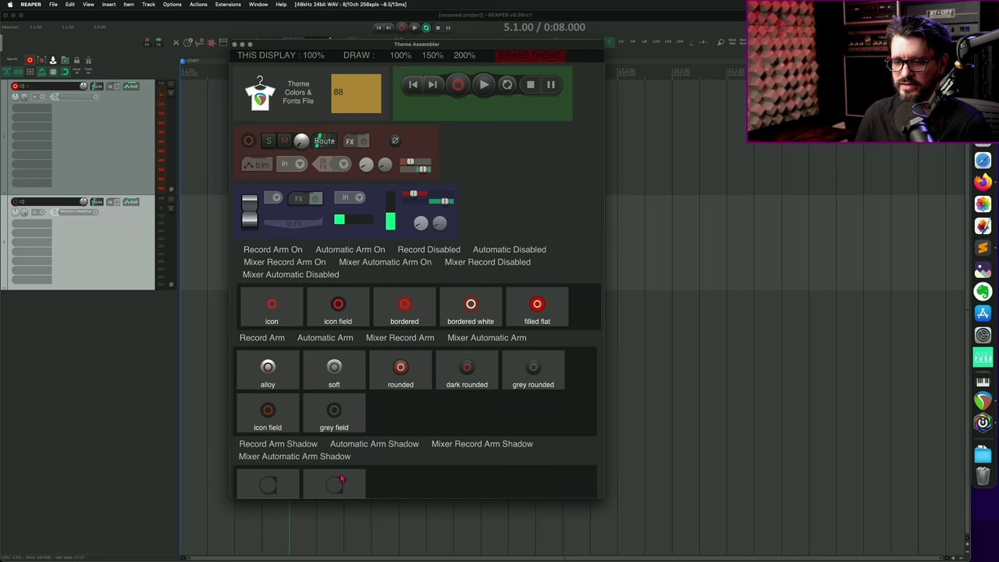
left_click(269, 486)
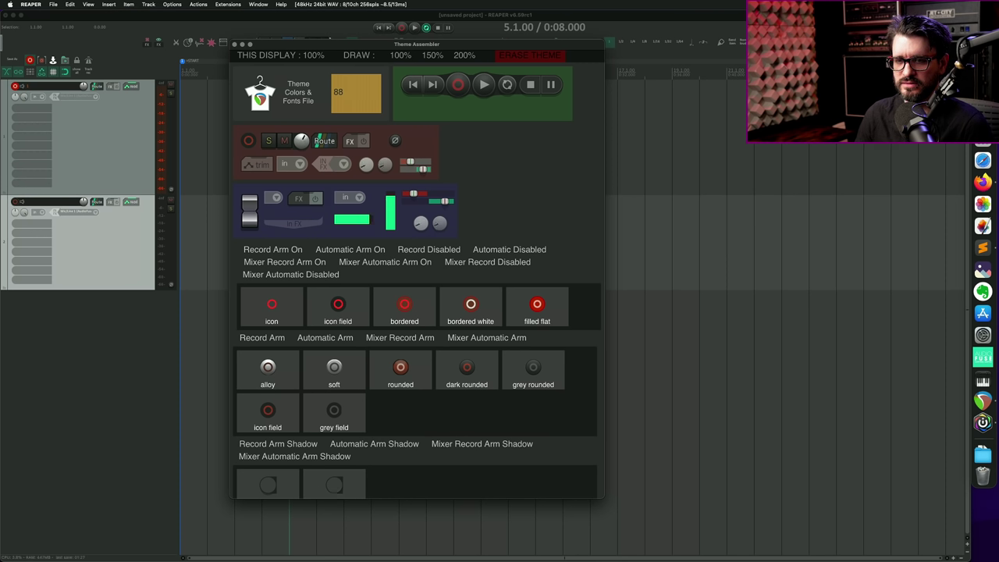
- Apply the arc Volume Knob Pointer style so track volume knobs show a green ring
left_click(302, 141)
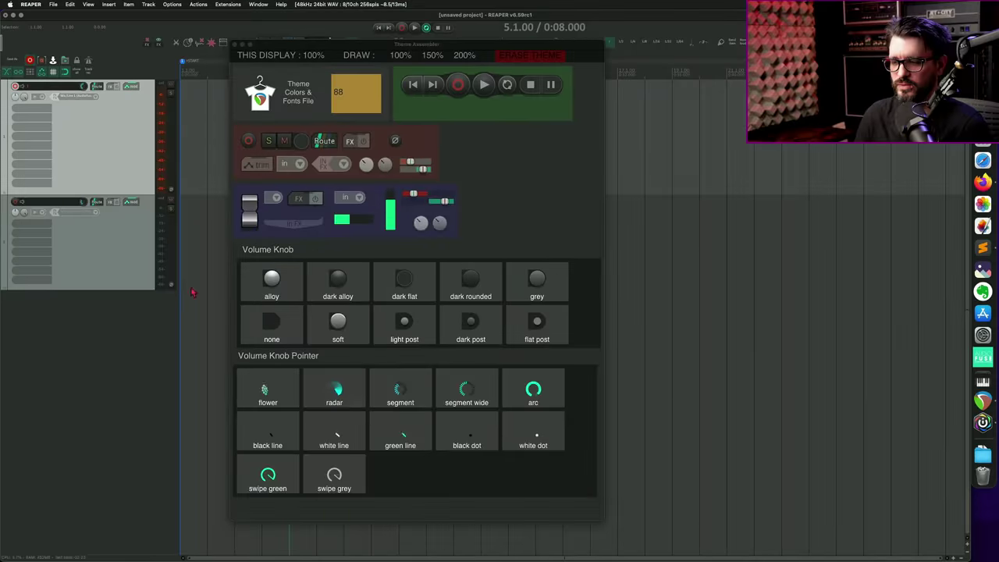
left_click(535, 386)
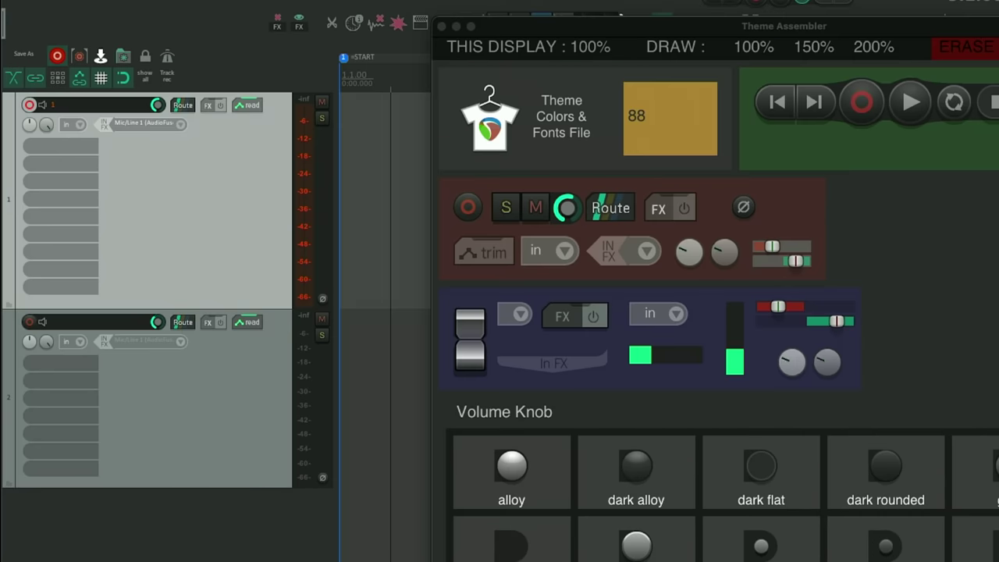
left_click(116, 223)
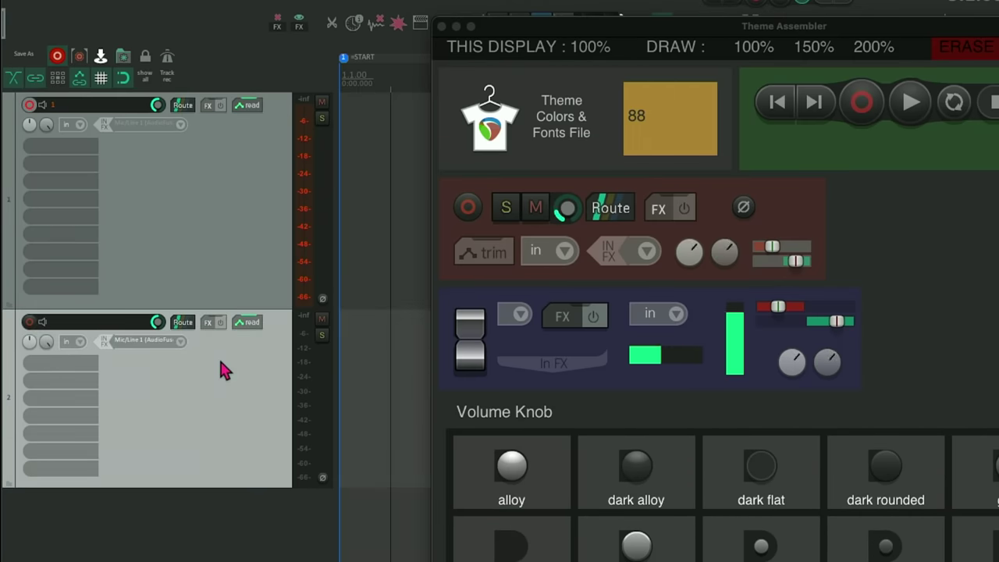
- Set track 2 to the 200%_A track panel layout and drag the divider to widen track controls
right_click(220, 356)
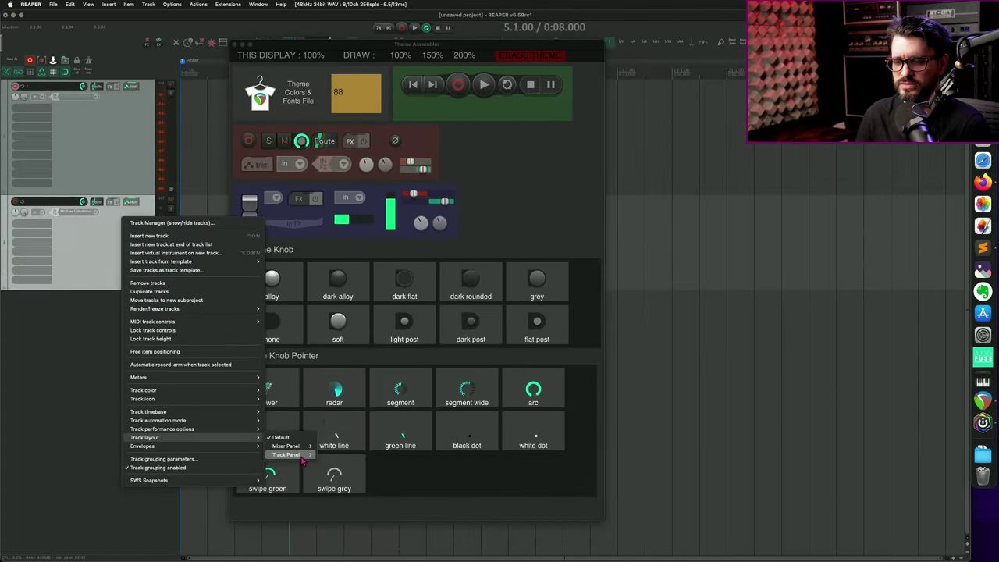
mouse_move(308, 454)
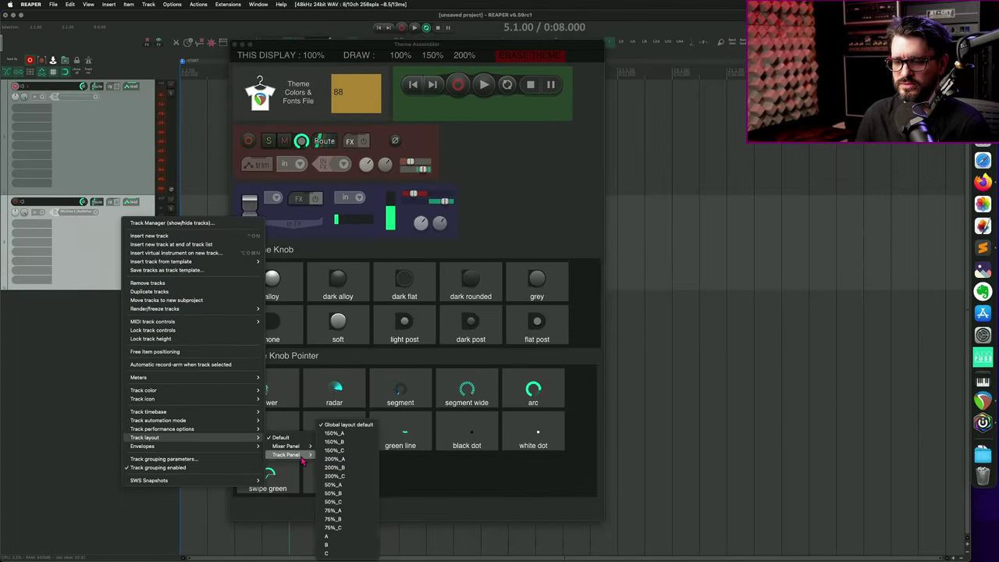
left_click(360, 460)
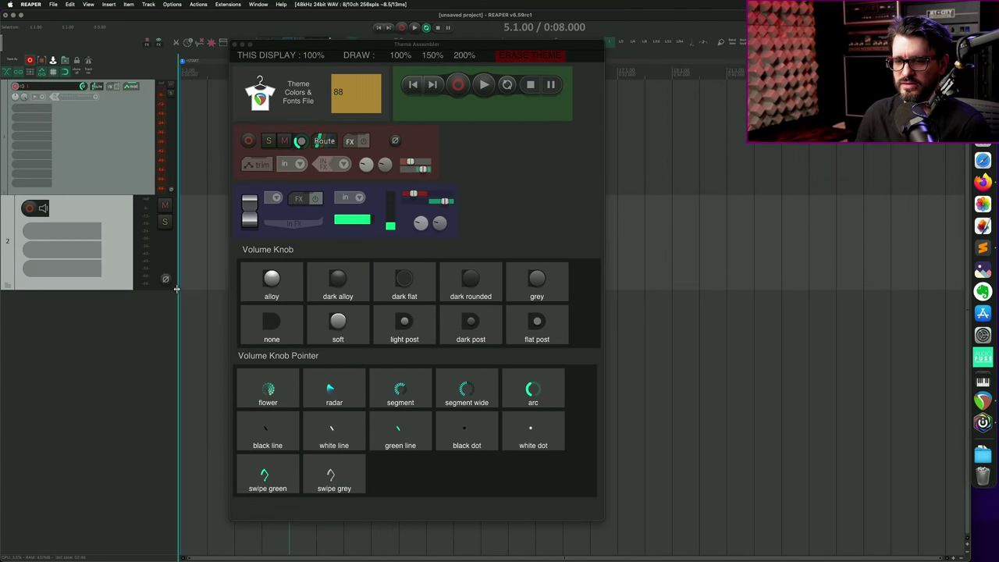
left_click_drag(177, 289, 228, 289)
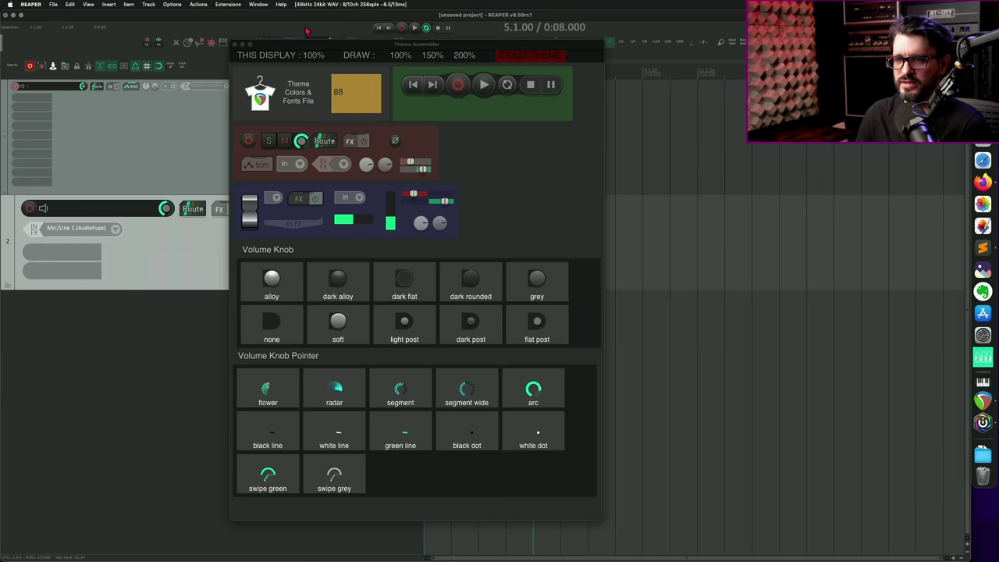
- Close the Actions window and show the Theme Assembler's fader and automation-mode button styles
left_click_drag(310, 43, 511, 40)
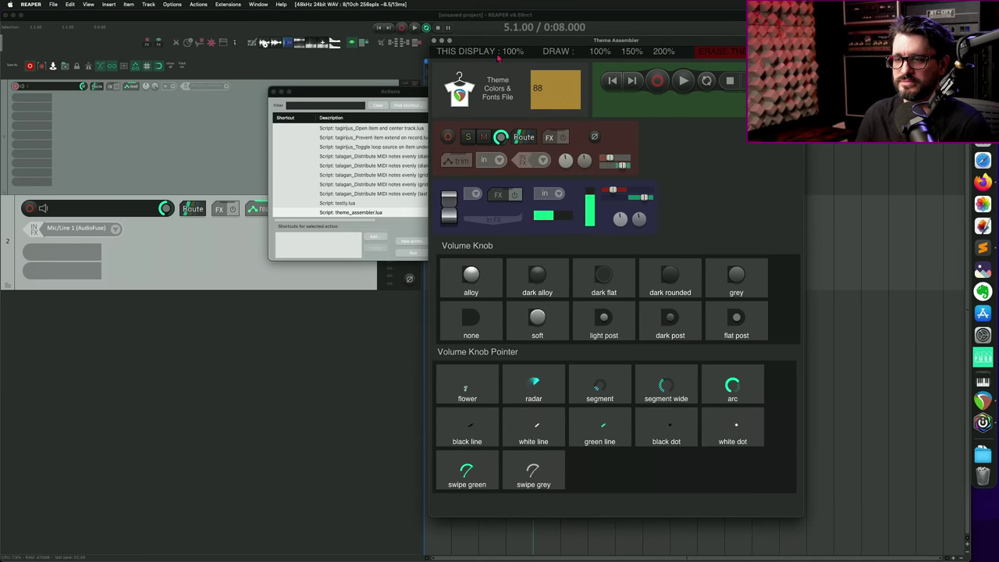
left_click(273, 93)
left_click_drag(427, 38, 378, 28)
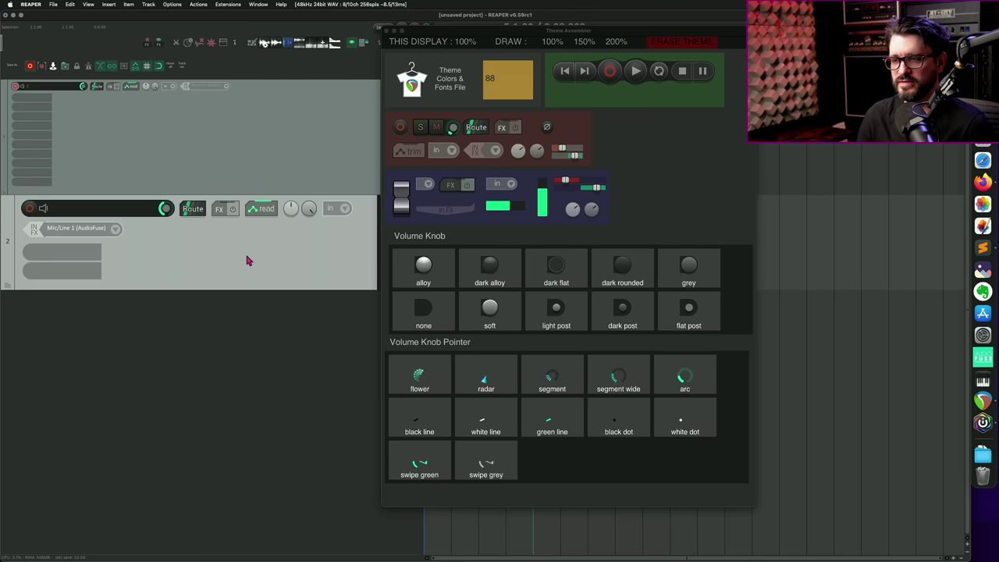
left_click(405, 200)
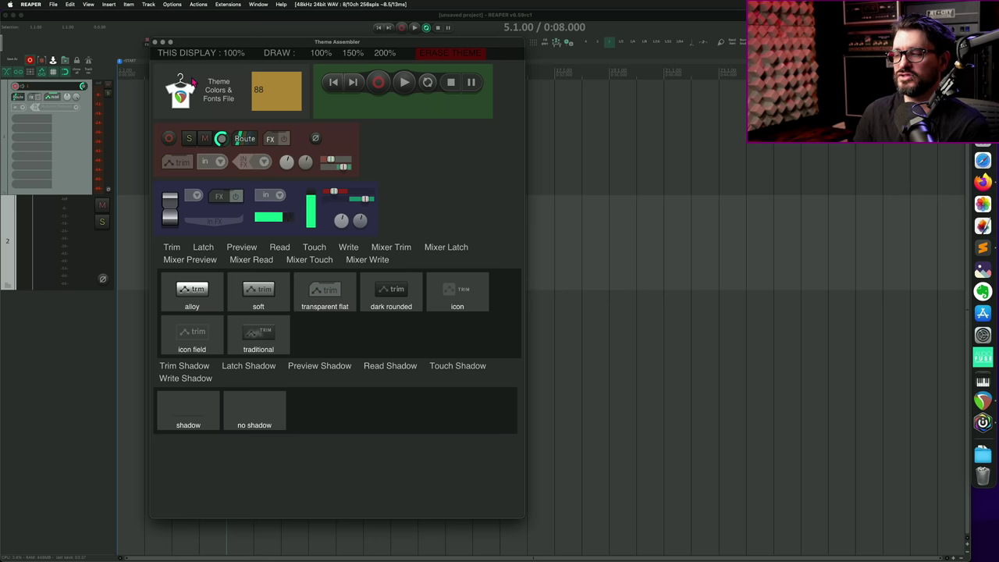
- In Finder, go from REAPER's Scripts folder up into the ColorThemes folder
left_click(193, 81)
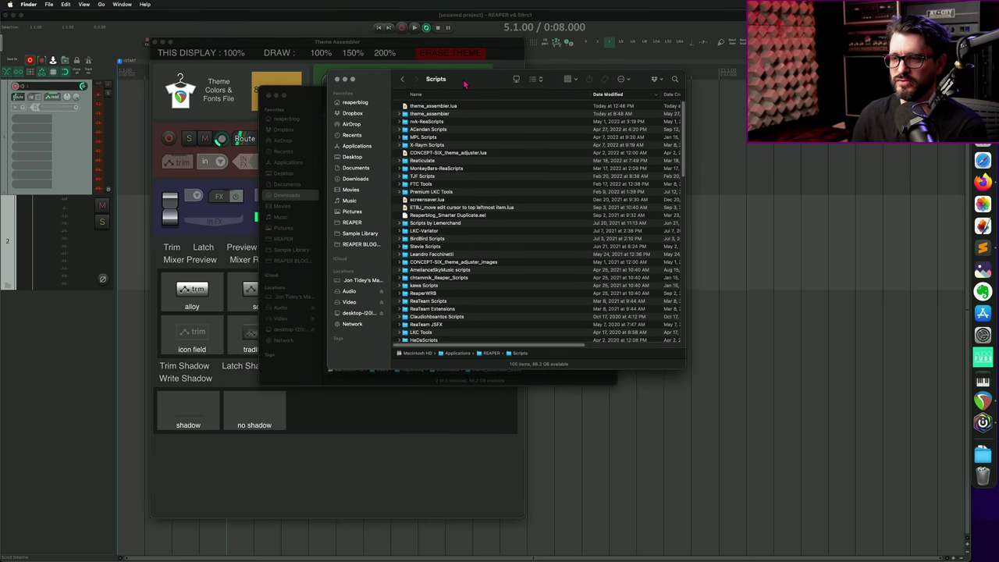
left_click_drag(464, 83, 394, 72)
left_click(419, 171)
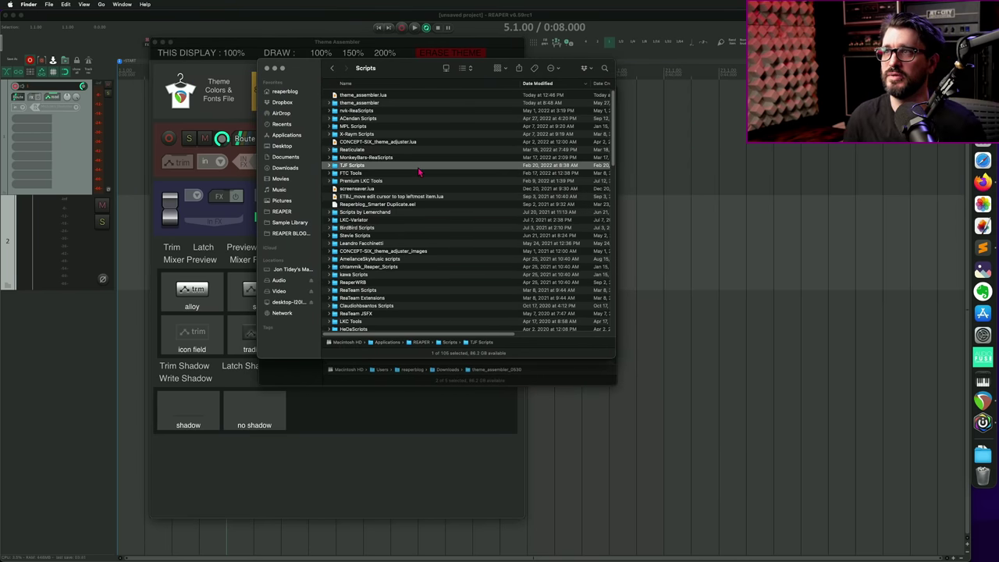
key("super+Up")
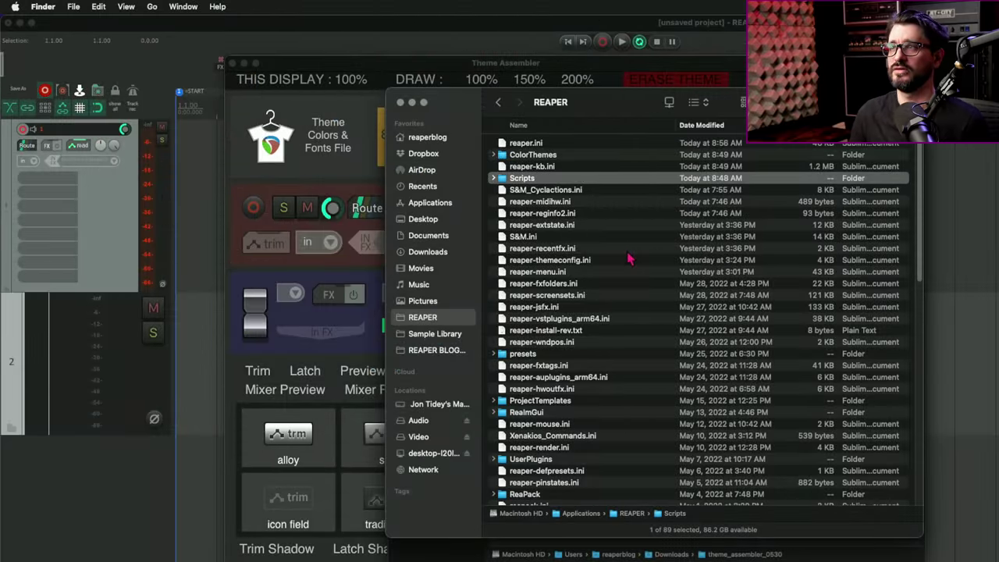
left_click_drag(607, 102, 389, 68)
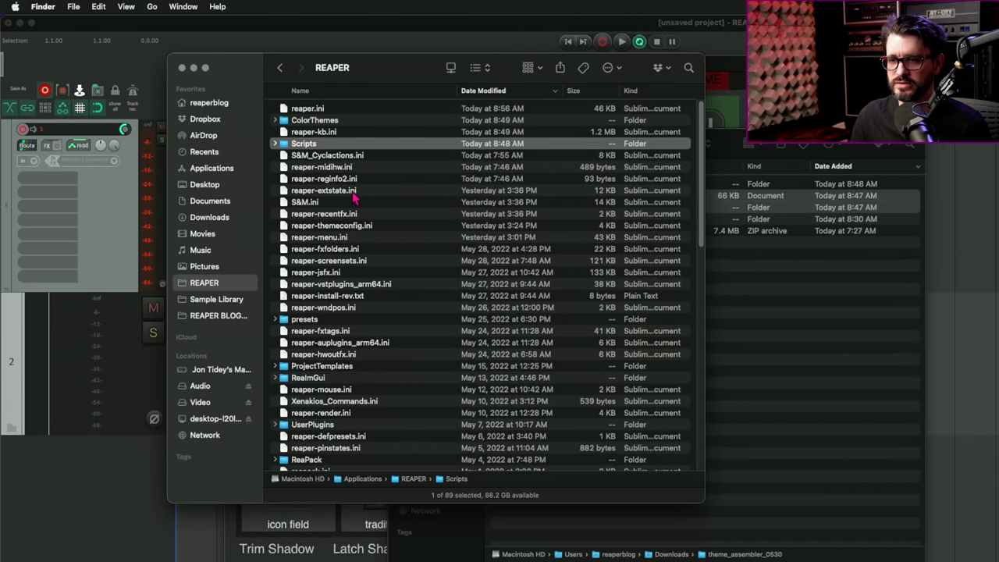
left_click(331, 121)
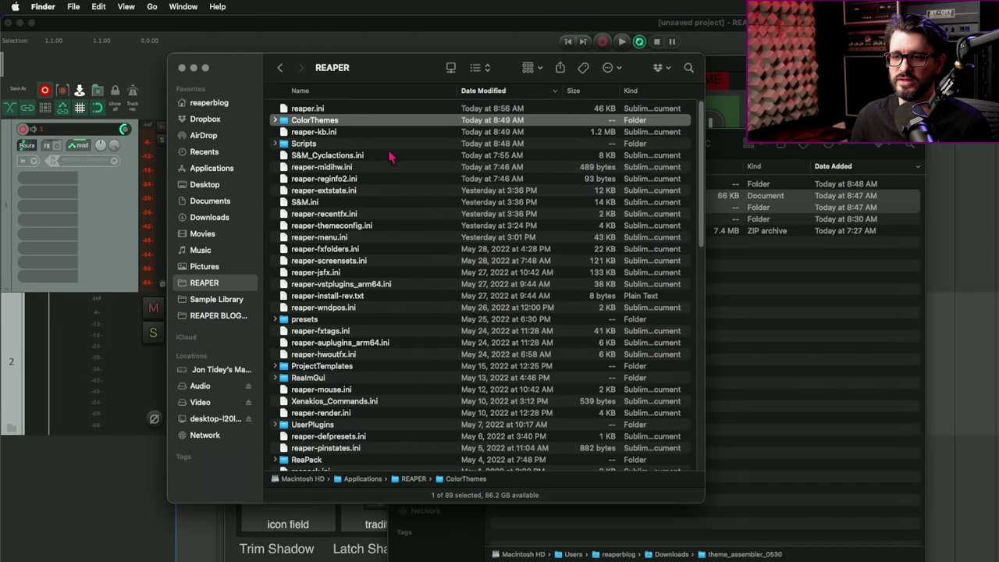
double_click(340, 122)
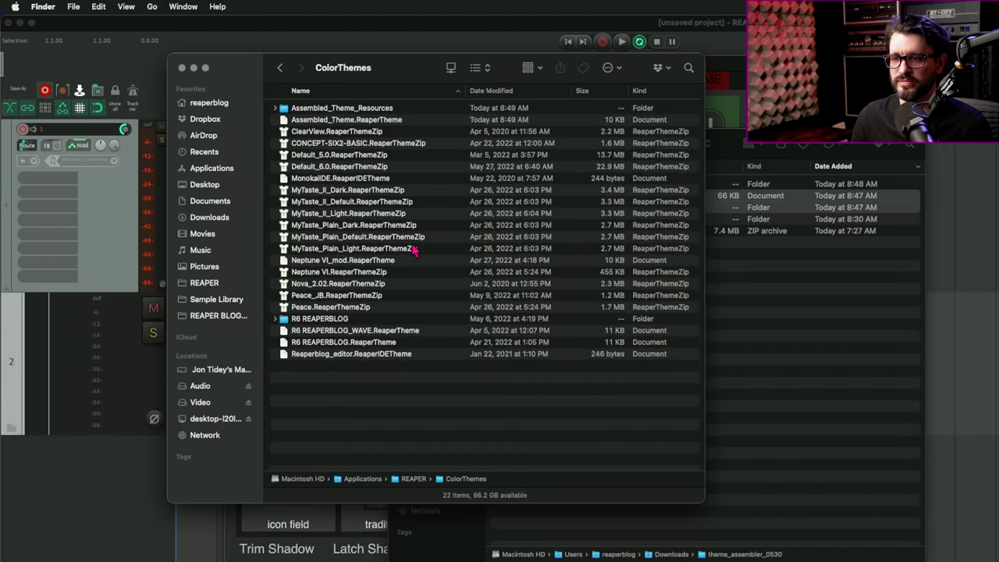
- Open Assembled_Theme_Resources and scroll through its 448 theme image files and folders
left_click(389, 122)
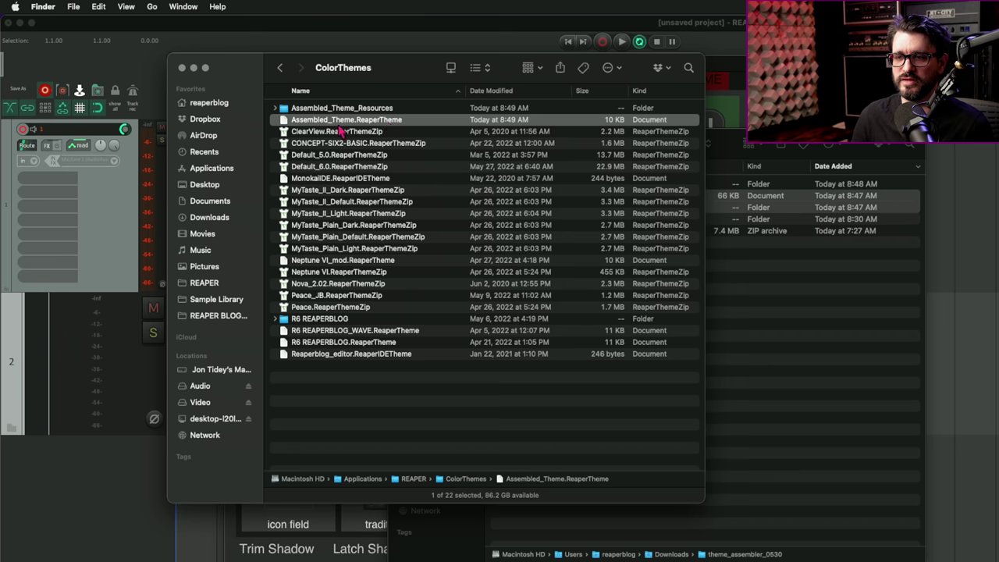
left_click(399, 111)
double_click(400, 111)
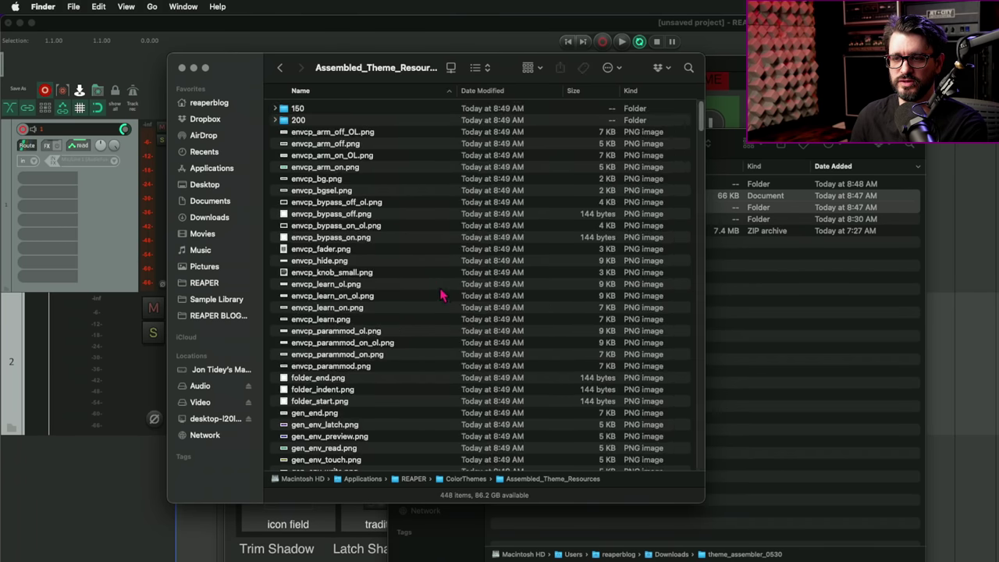
scroll(427, 297, "down", 10)
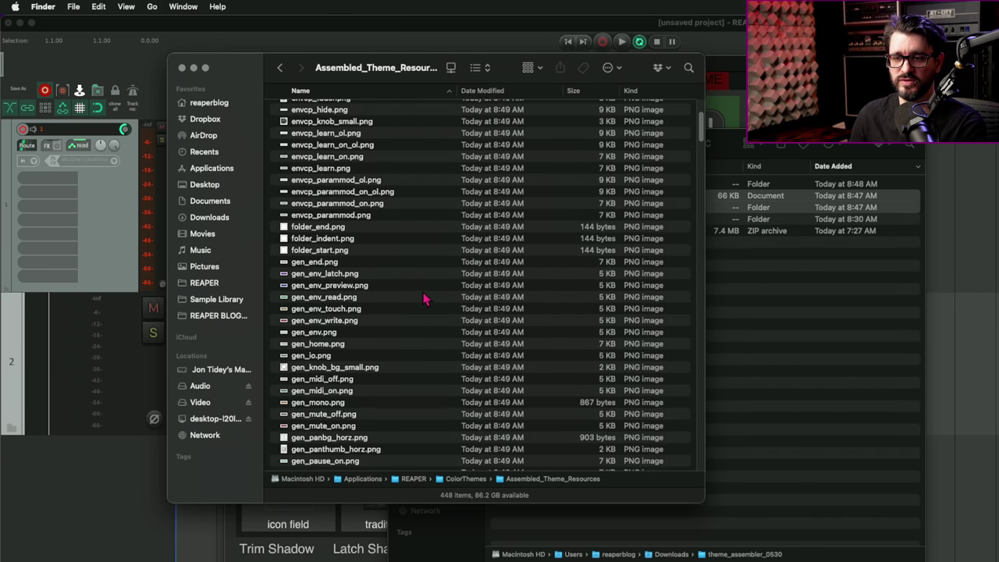
scroll(430, 302, "up", 10)
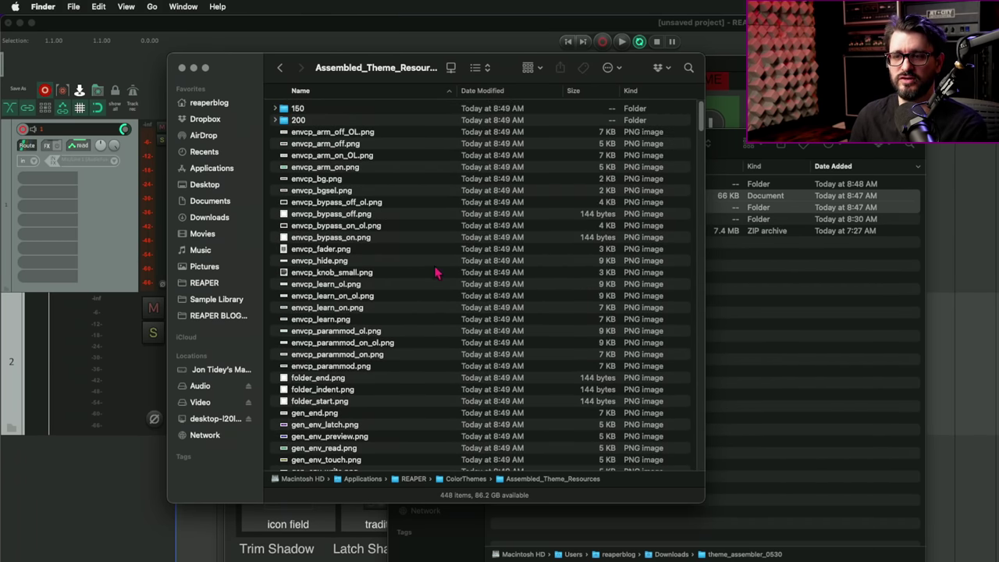
left_click_drag(250, 75, 263, 93)
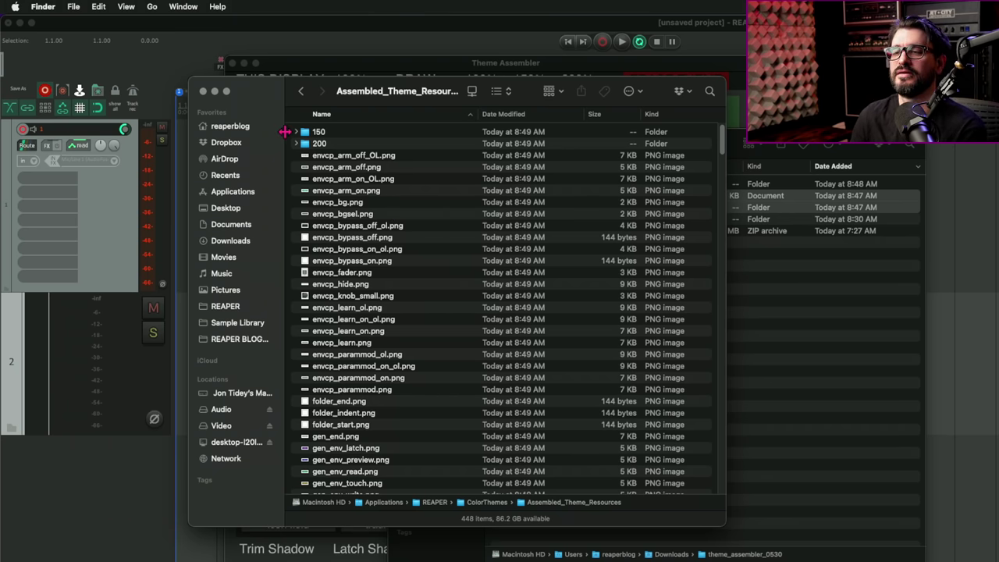
- Close Theme Assembler and open the Default_6.0 theme adjuster
left_click(262, 42)
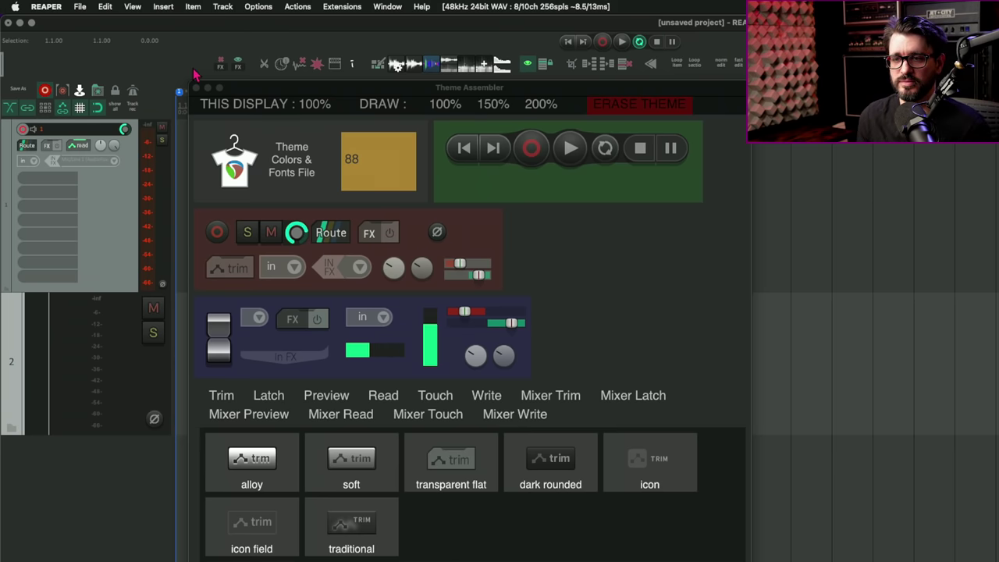
left_click(273, 47)
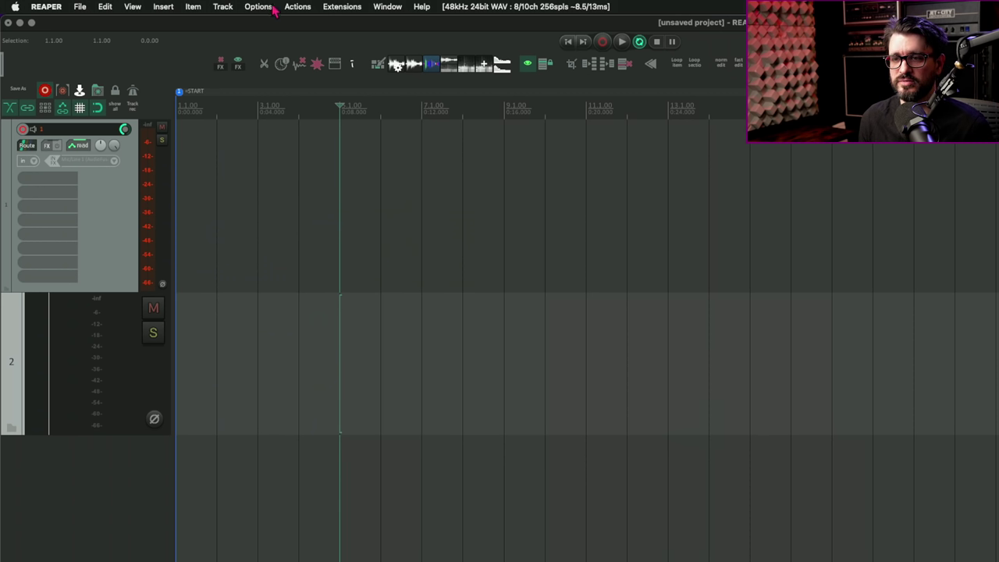
left_click(270, 7)
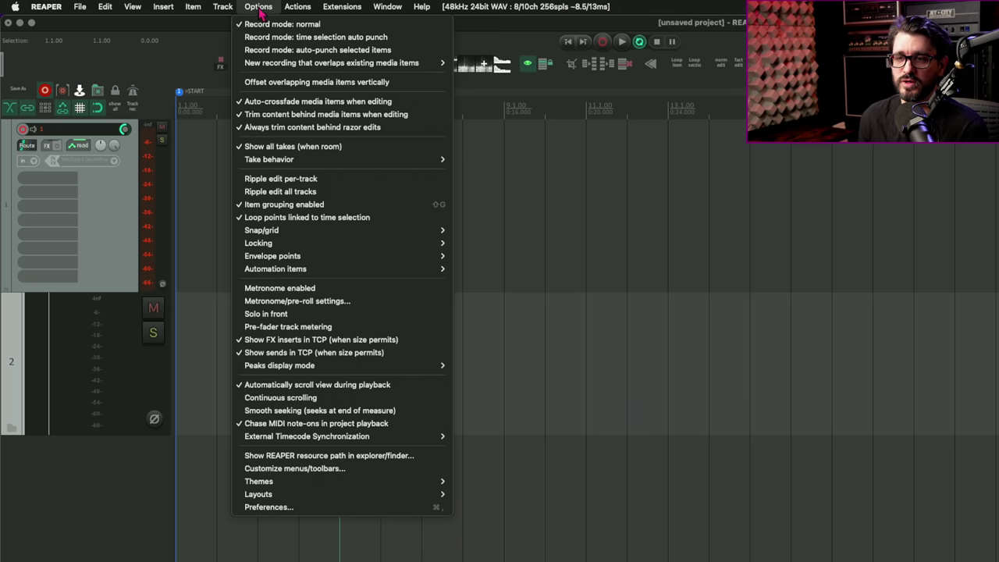
left_click(319, 494)
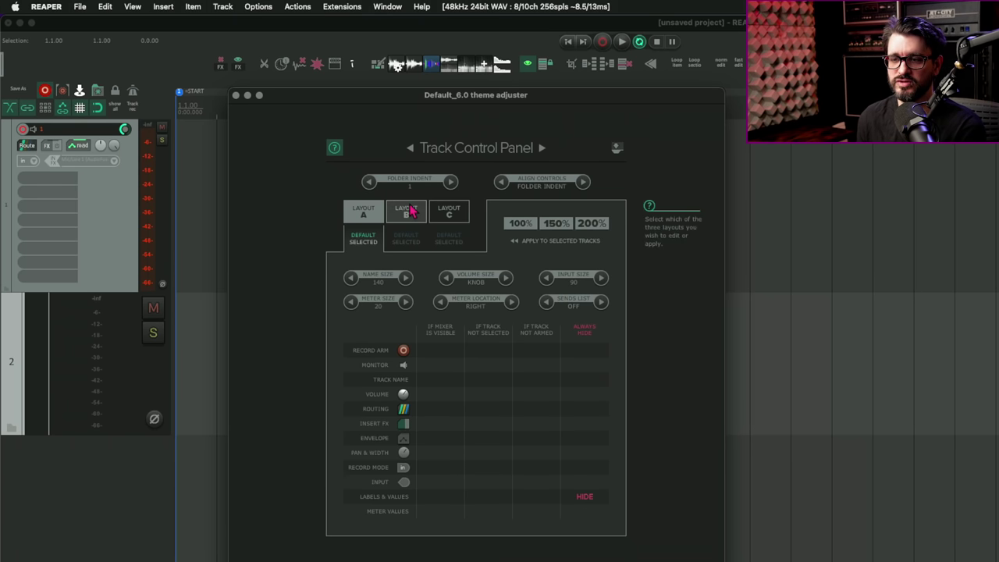
- For track panel layout A, set Volume to HIDE when the mixer is visible
left_click(406, 213)
left_click(368, 214)
left_click(115, 233)
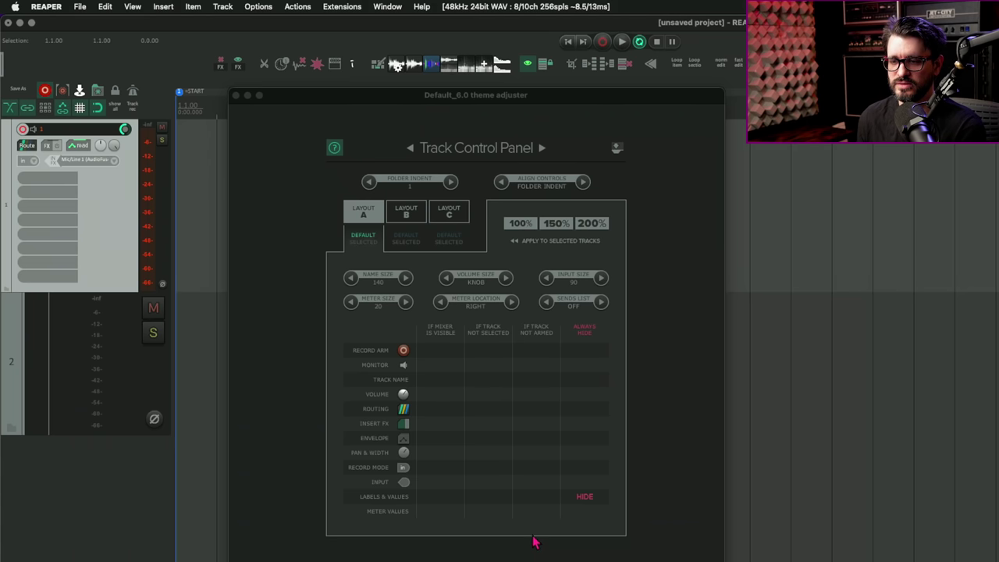
left_click(441, 397)
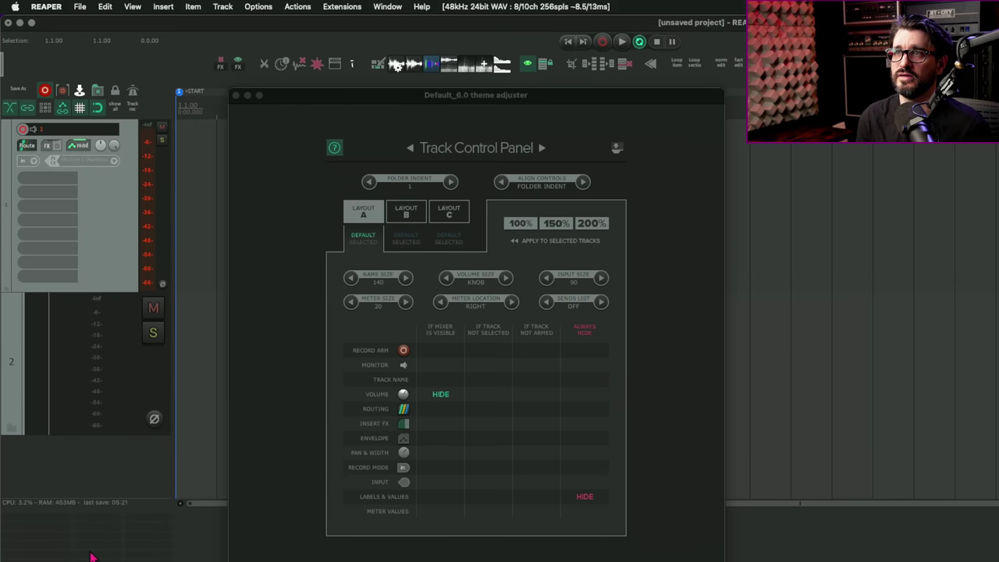
- Reposition the theme adjuster and page through its Global Settings, Envelopes and Custom Colors sections
left_click(438, 531)
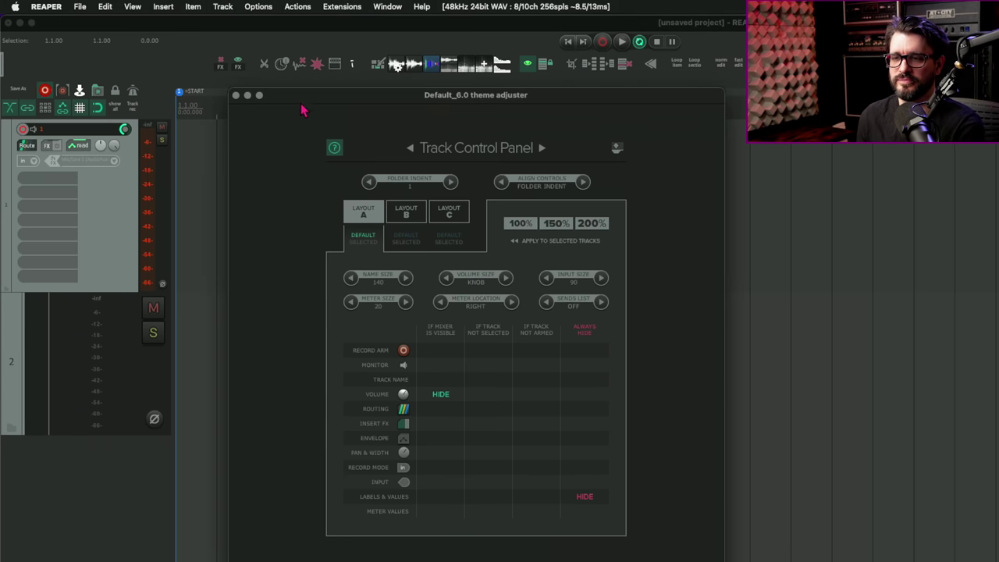
left_click_drag(302, 105, 305, 95)
left_click(423, 146)
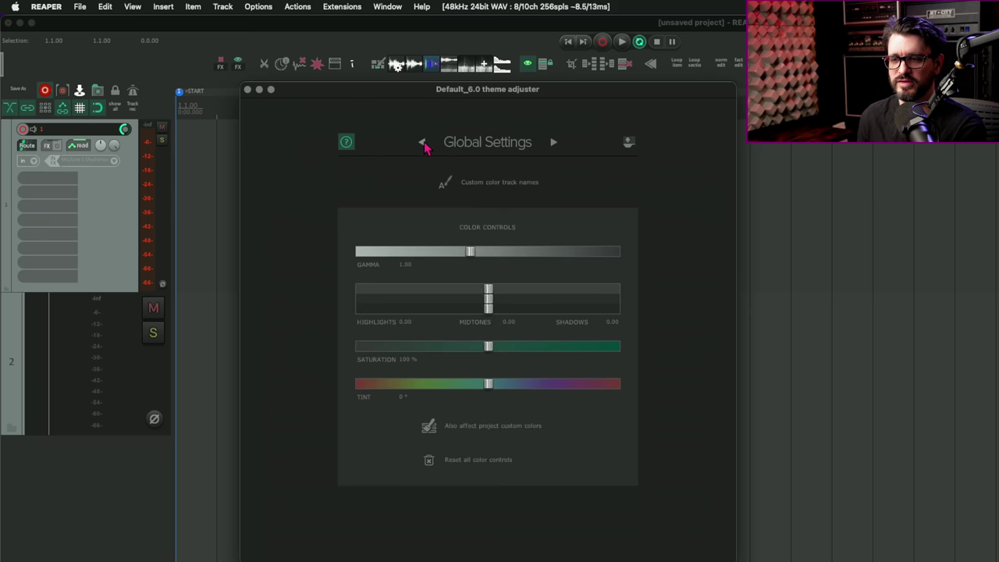
left_click(424, 146)
left_click(424, 146)
- Close the theme adjuster and launch Theme development/tweaker from actions filtered by 'theme'
left_click(248, 90)
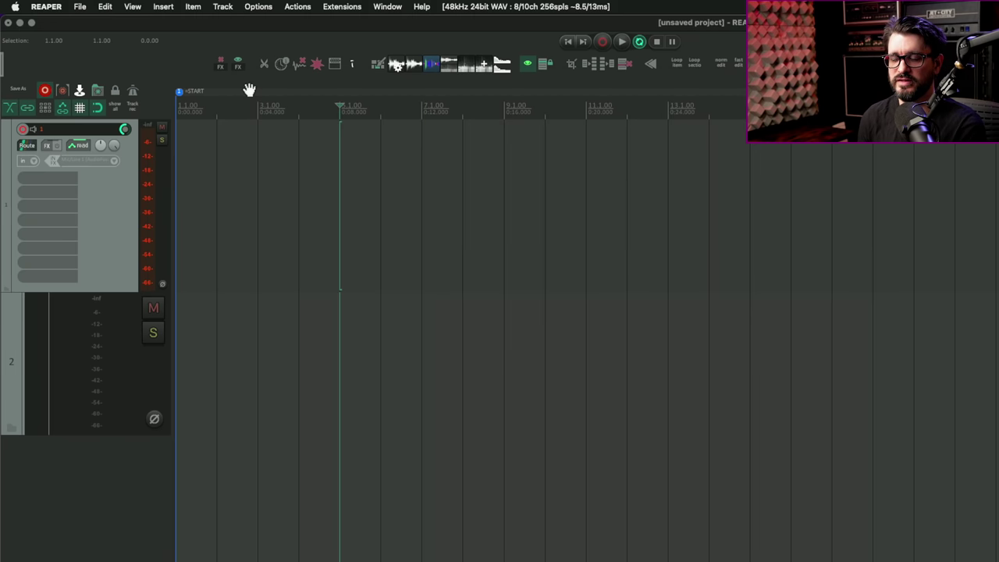
key("shift+slash")
type("theme tweak")
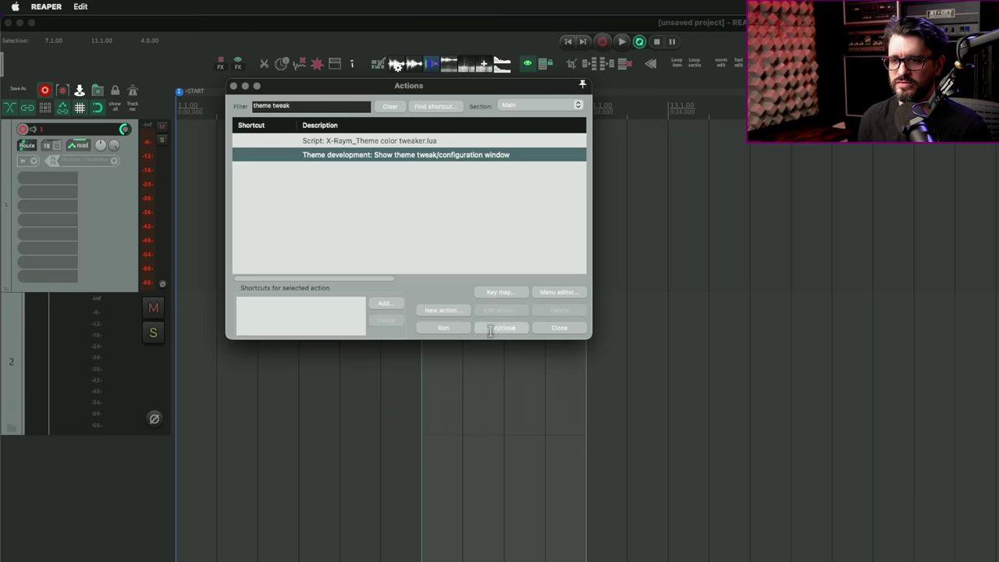
left_click(490, 329)
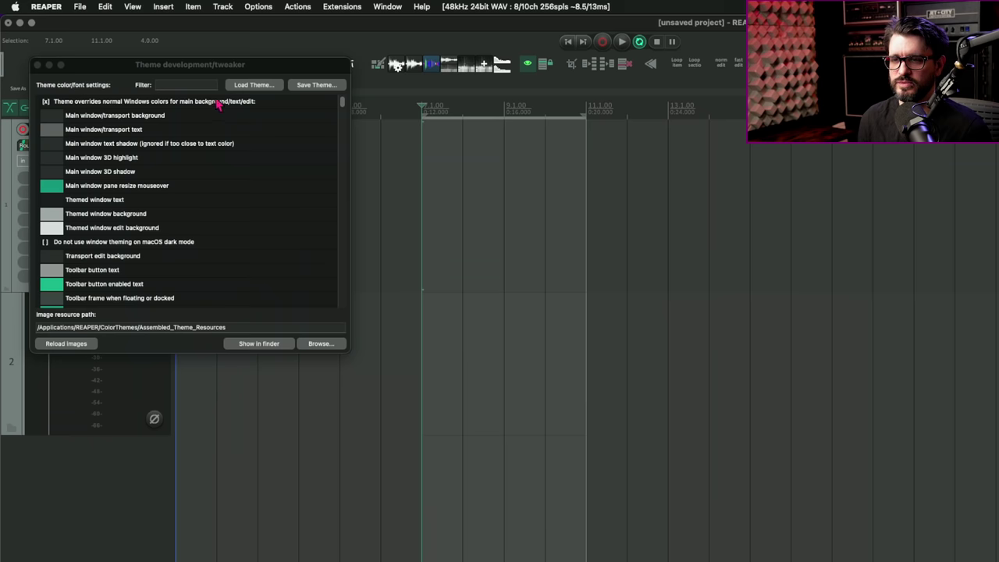
left_click_drag(241, 67, 459, 70)
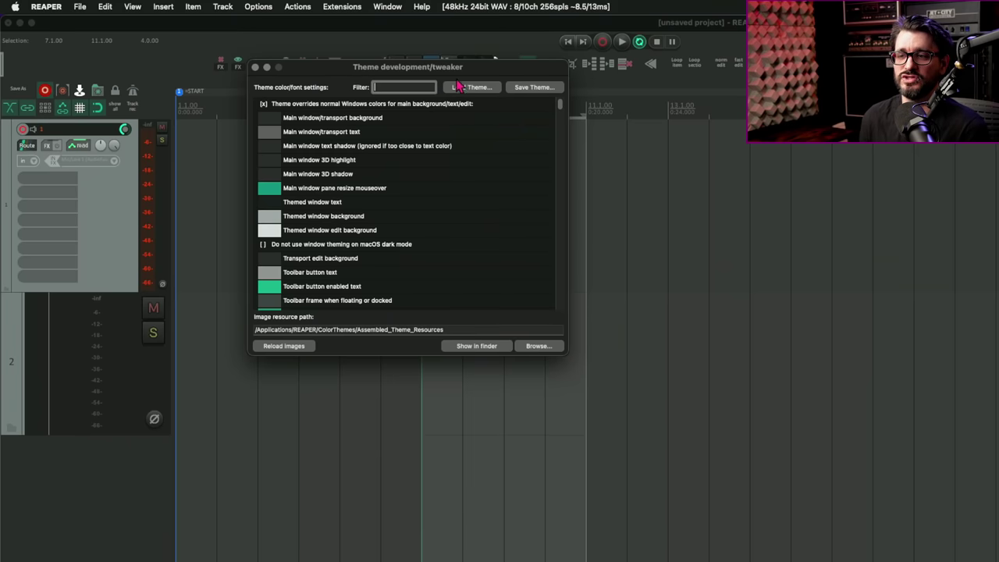
left_click_drag(469, 78, 474, 73)
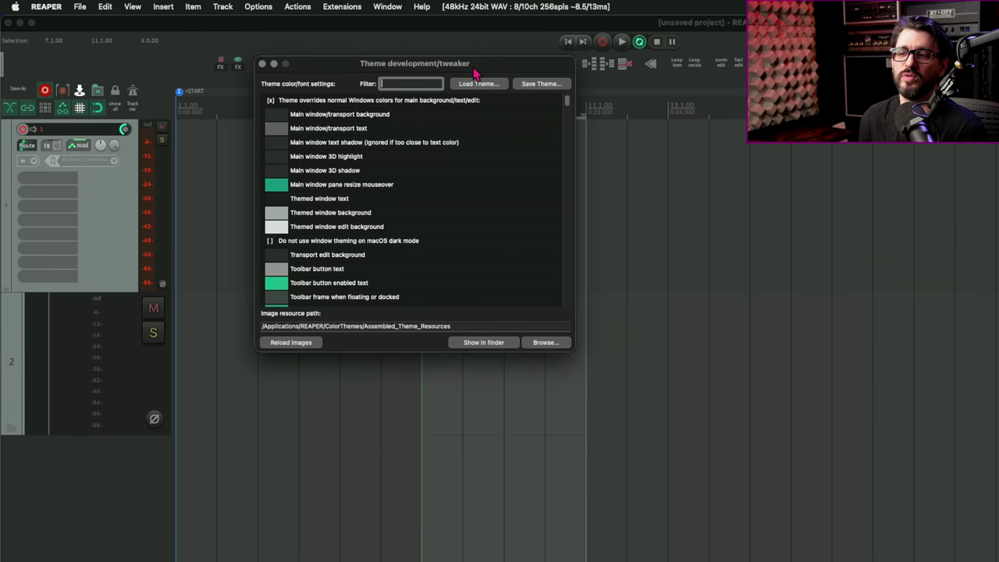
left_click(538, 84)
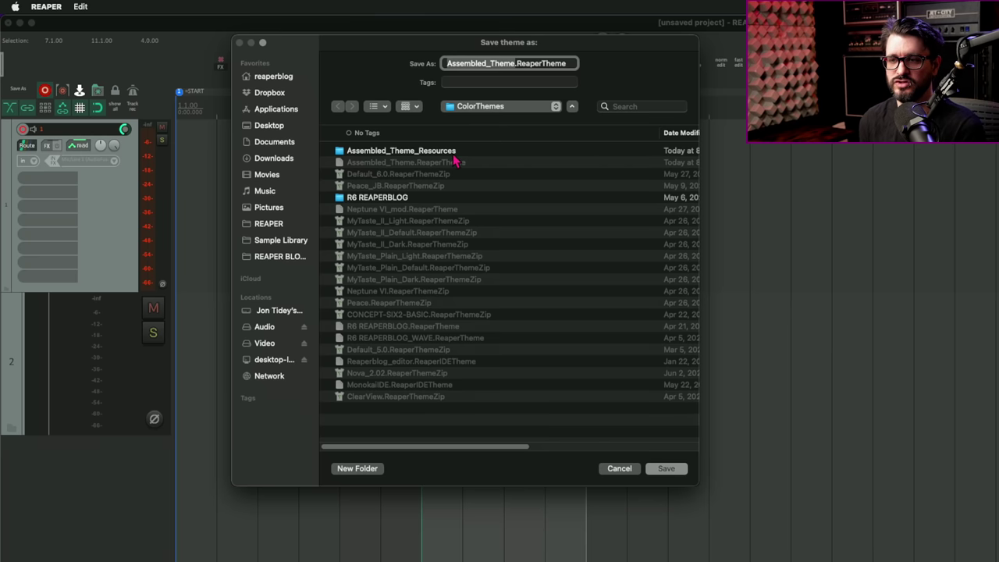
left_click_drag(386, 50, 562, 94)
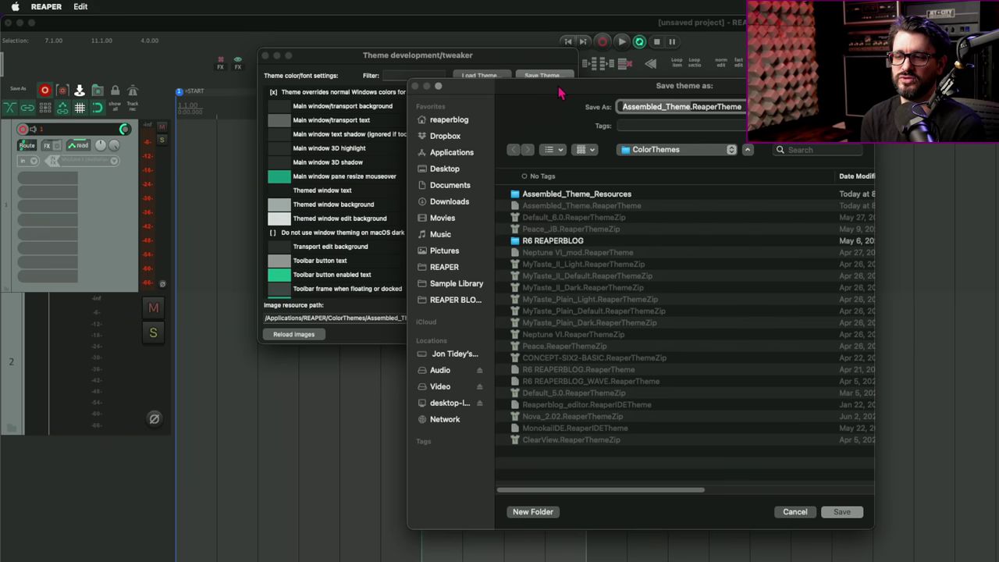
left_click_drag(559, 86, 771, 78)
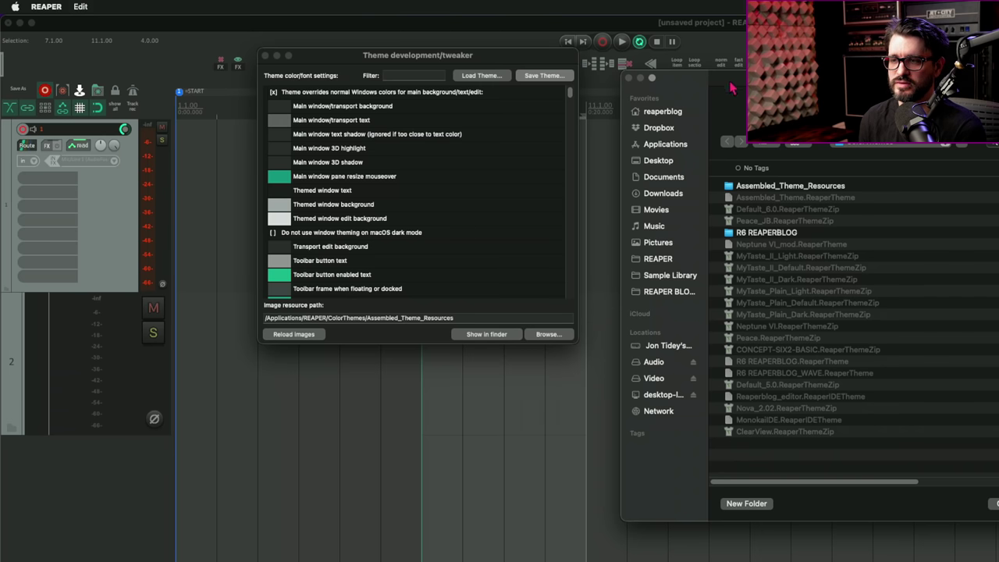
left_click_drag(732, 88, 434, 79)
left_click(715, 505)
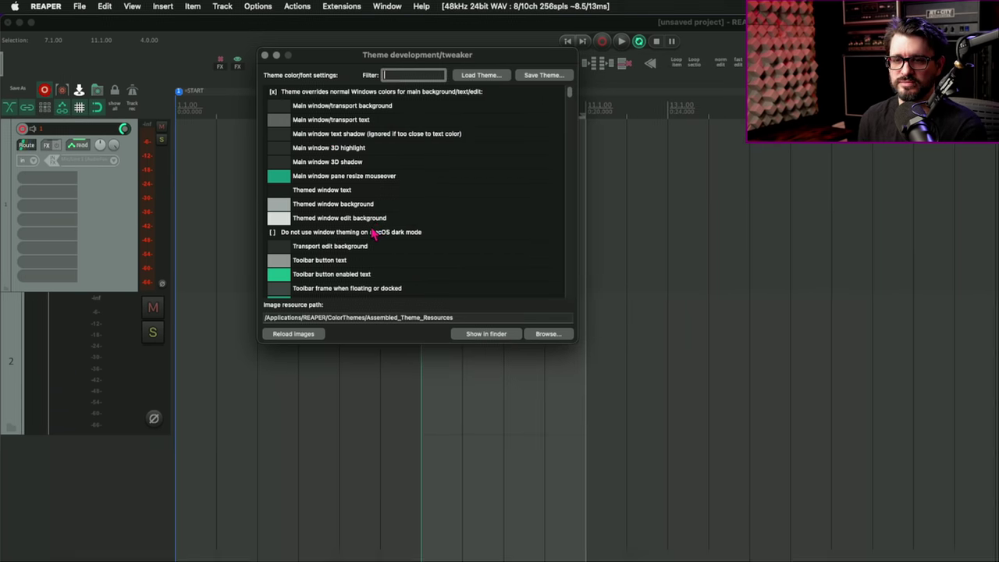
left_click_drag(570, 93, 568, 146)
left_click_drag(750, 178, 753, 482)
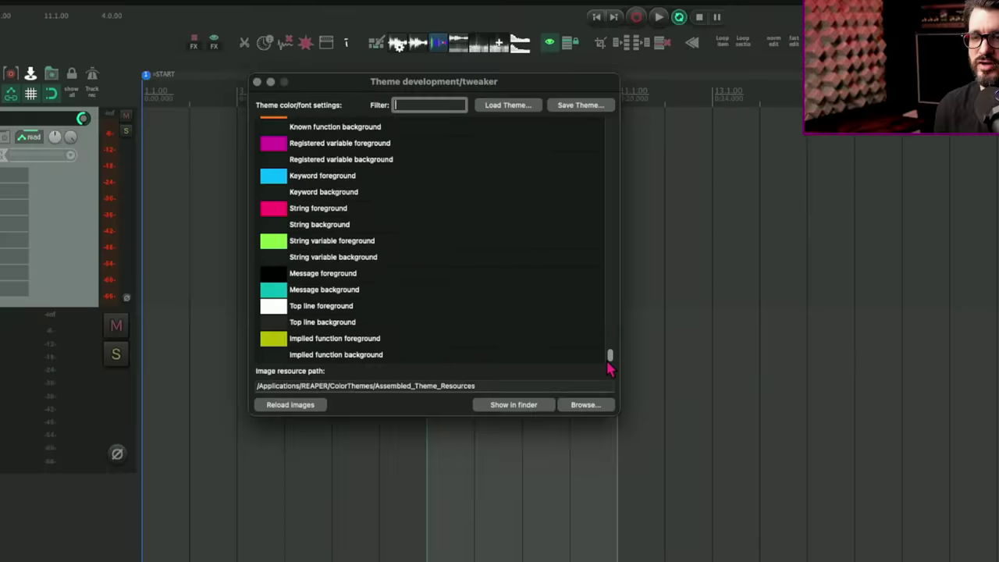
left_click_drag(609, 370, 613, 121)
left_click(580, 105)
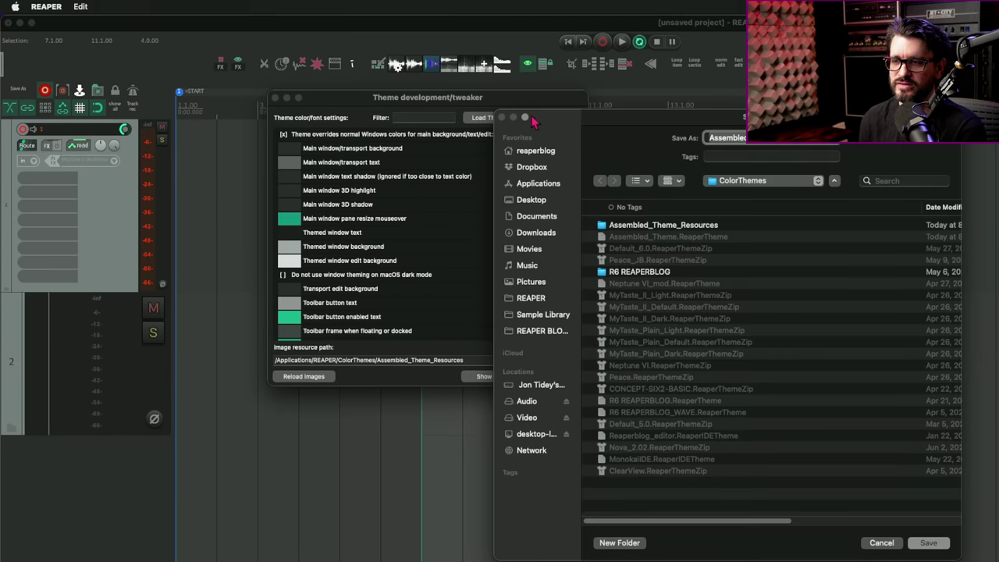
left_click(882, 542)
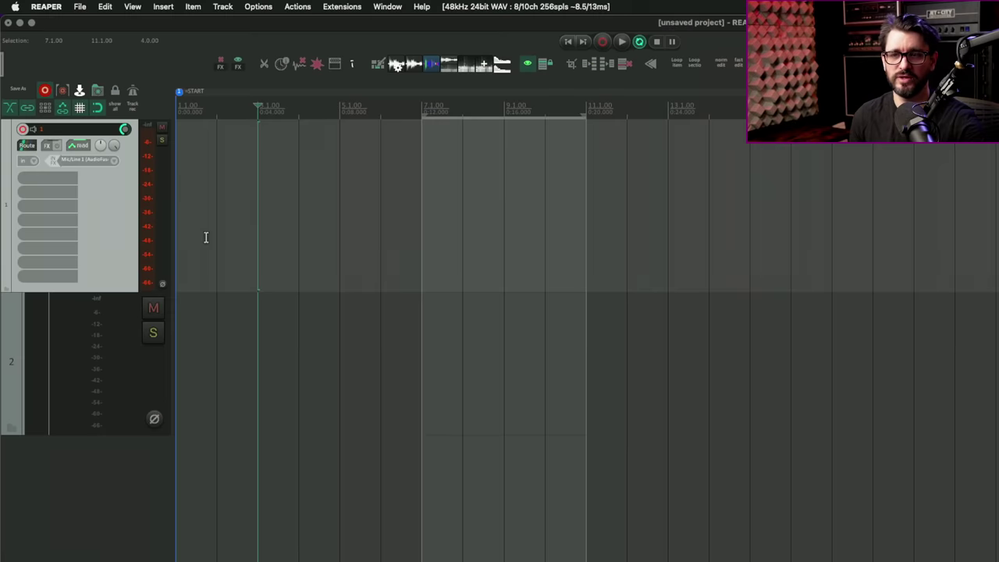
- Widen the track control panels and reduce track 1's height so its controls rearrange
left_click_drag(173, 221, 353, 221)
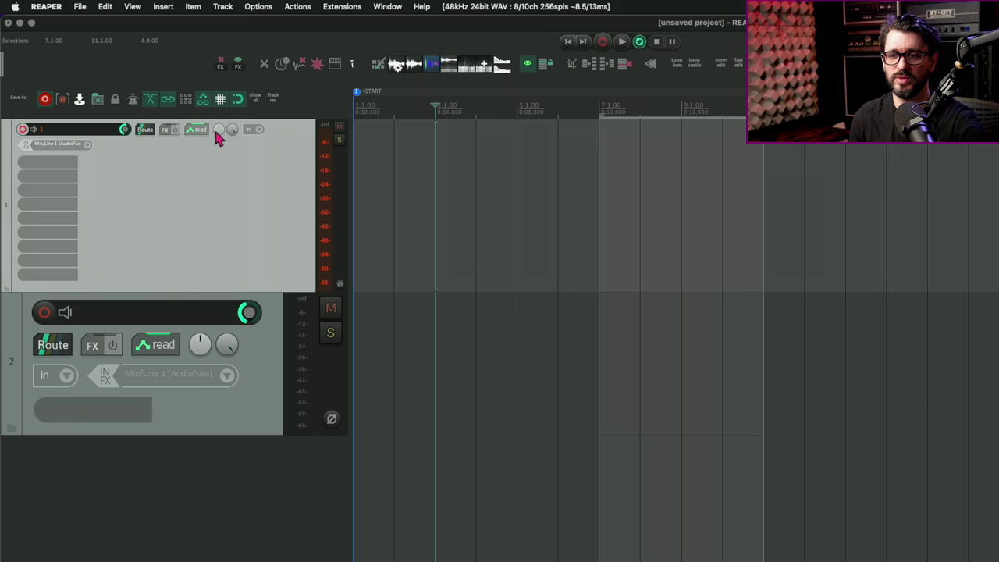
left_click_drag(349, 164, 174, 187)
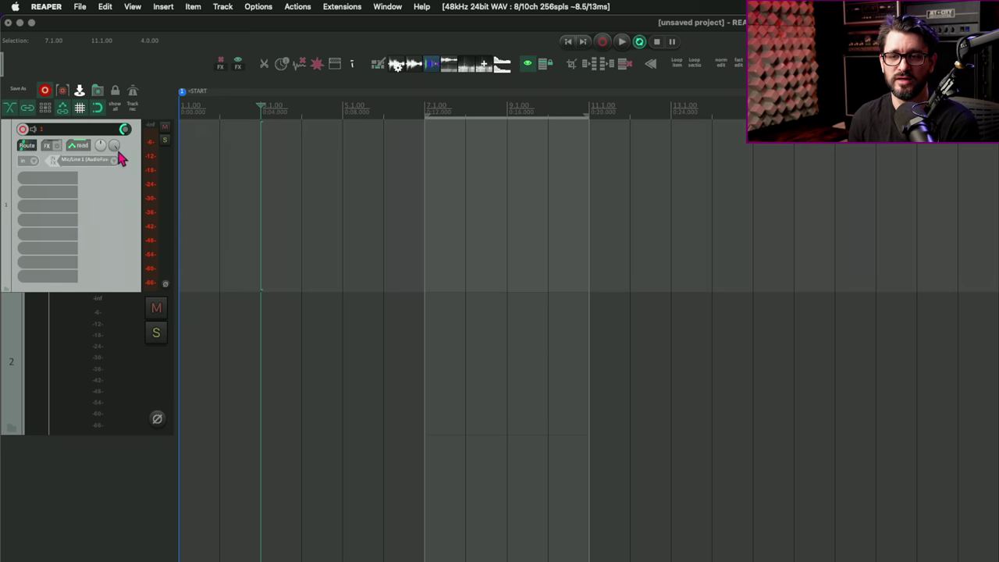
left_click_drag(179, 161, 218, 163)
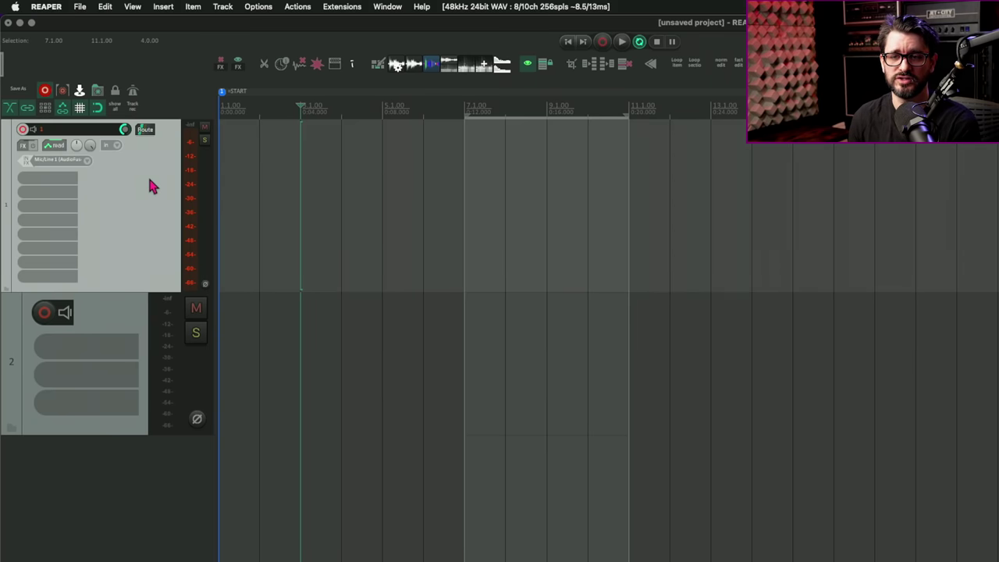
left_click_drag(156, 291, 186, 161)
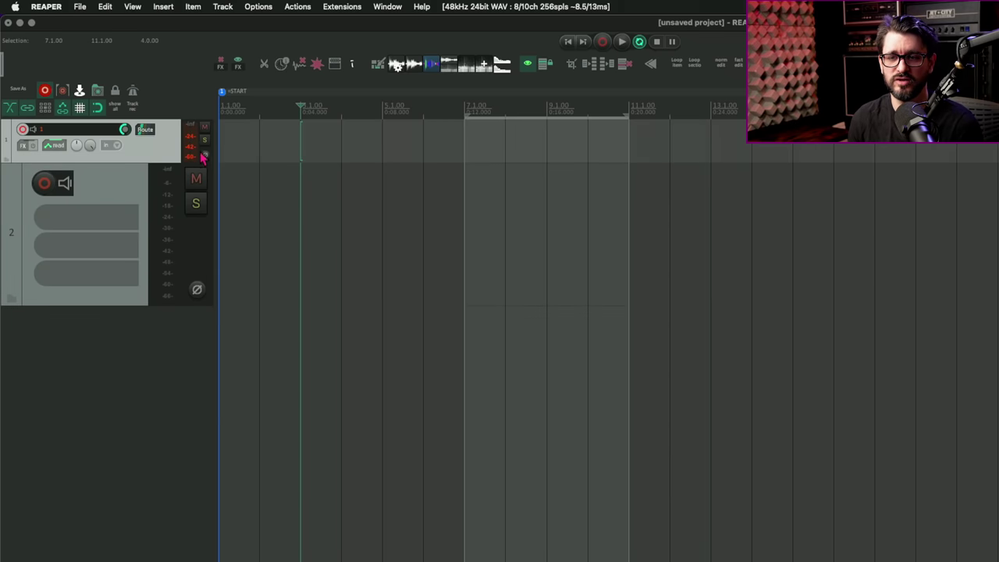
left_click_drag(188, 161, 210, 180)
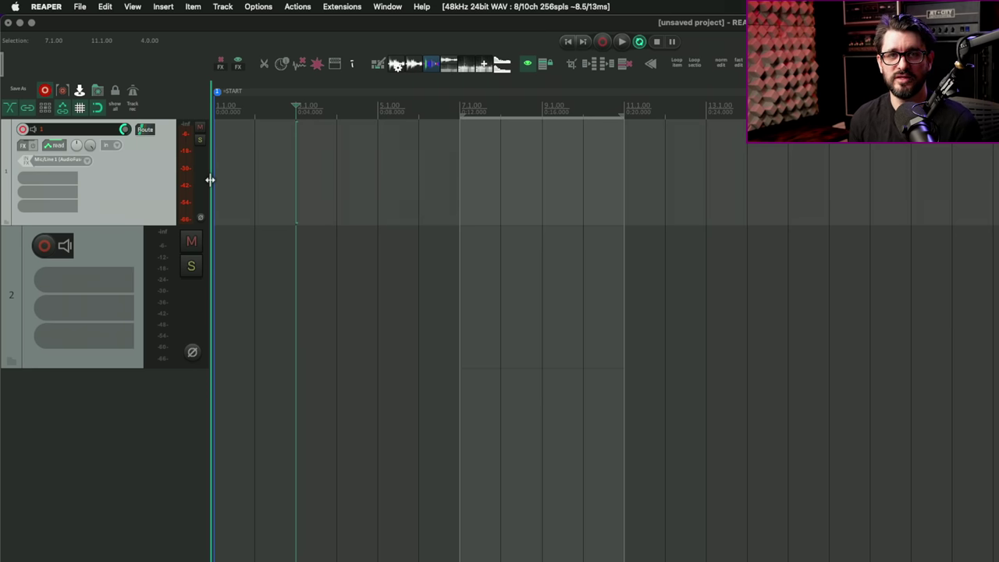